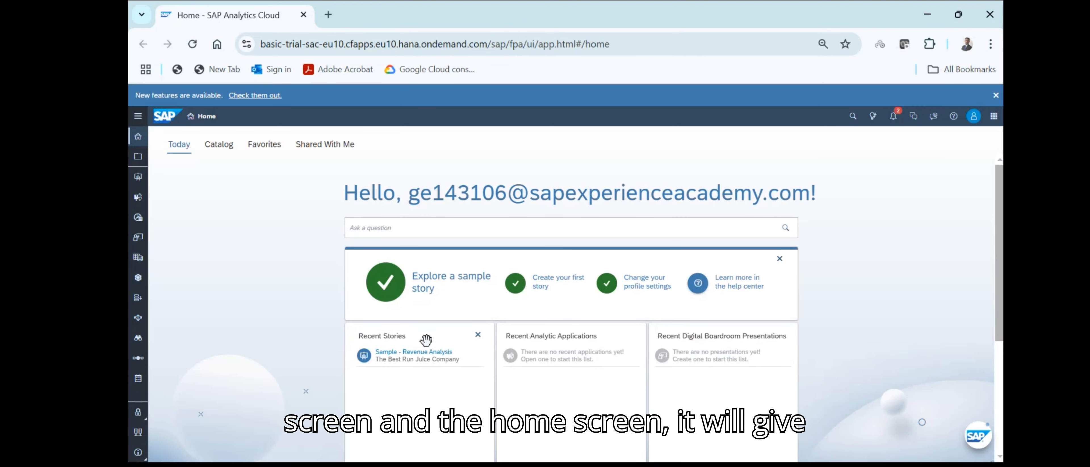
Step: Open the analytic model Sales Model from the Analytics folder inside the Public files
{"action": "left_click", "coordinate": [140, 123]}
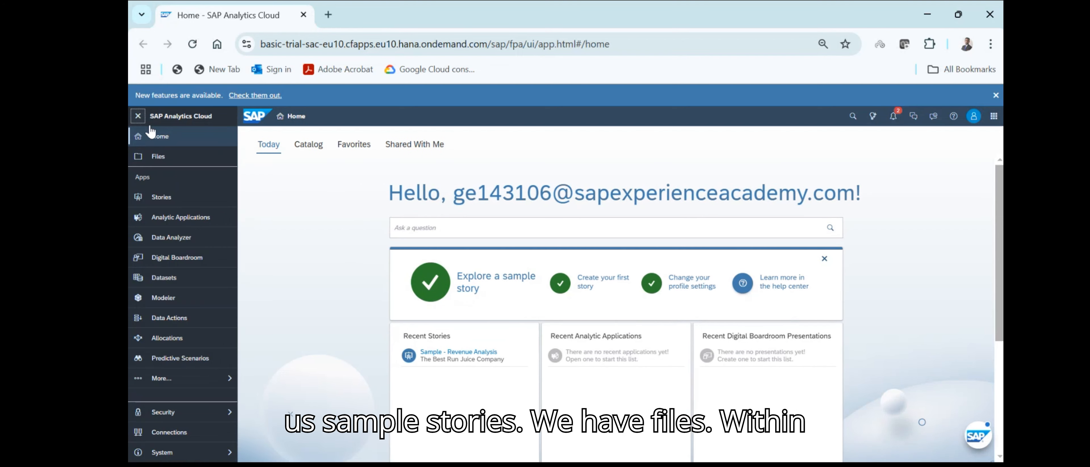
{"action": "left_click", "coordinate": [172, 159]}
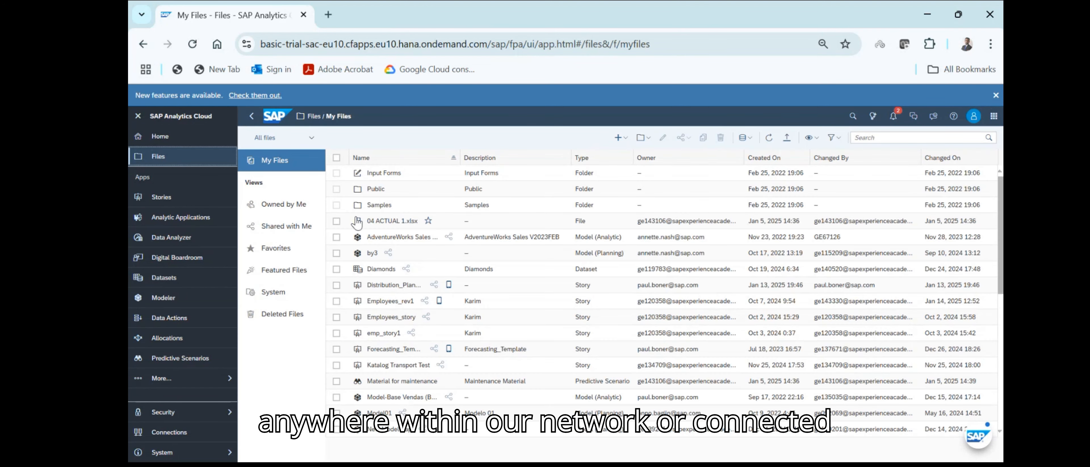
{"action": "left_click", "coordinate": [358, 191]}
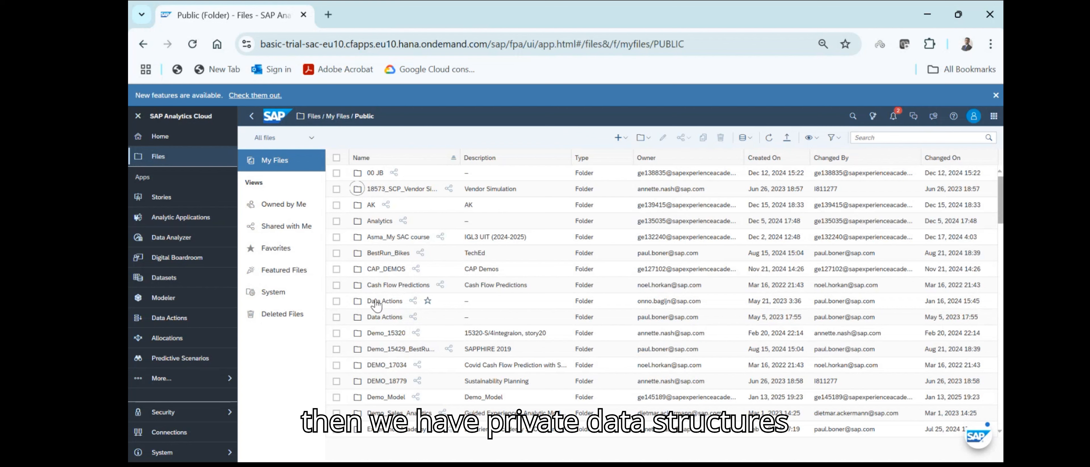
{"action": "left_click", "coordinate": [369, 225]}
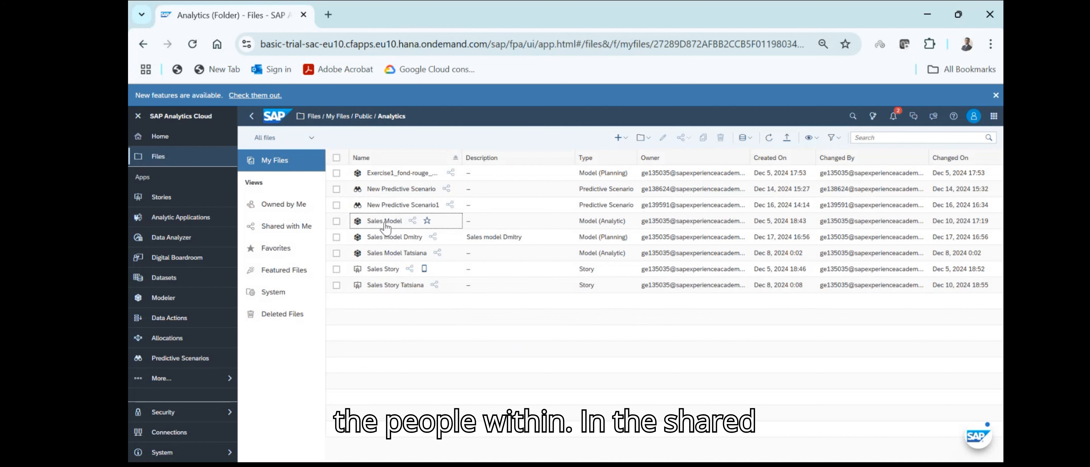
{"action": "left_click", "coordinate": [383, 220]}
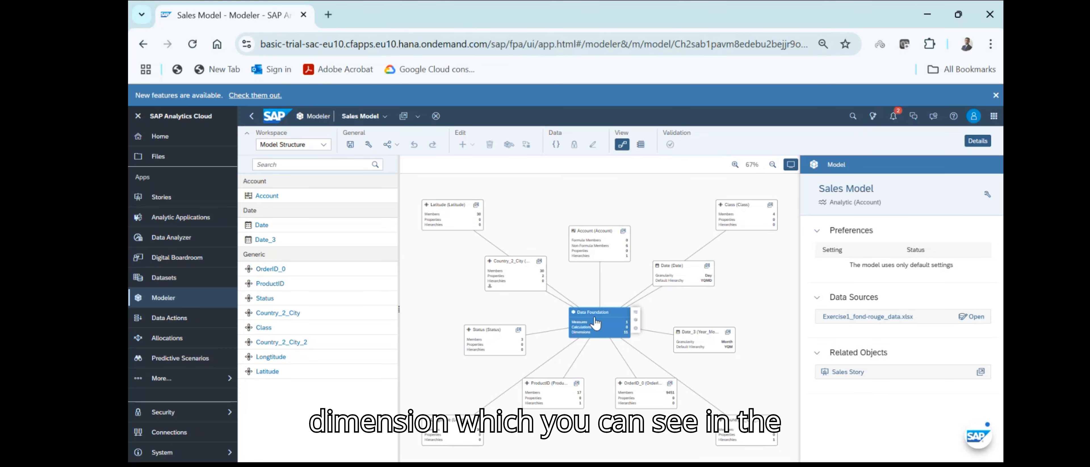
Step: Inspect the model's Data Foundation and the details of its Date, Date_3, OrderID_0, ProductID and Status dimensions
{"action": "left_click", "coordinate": [610, 257]}
{"action": "left_click", "coordinate": [608, 330]}
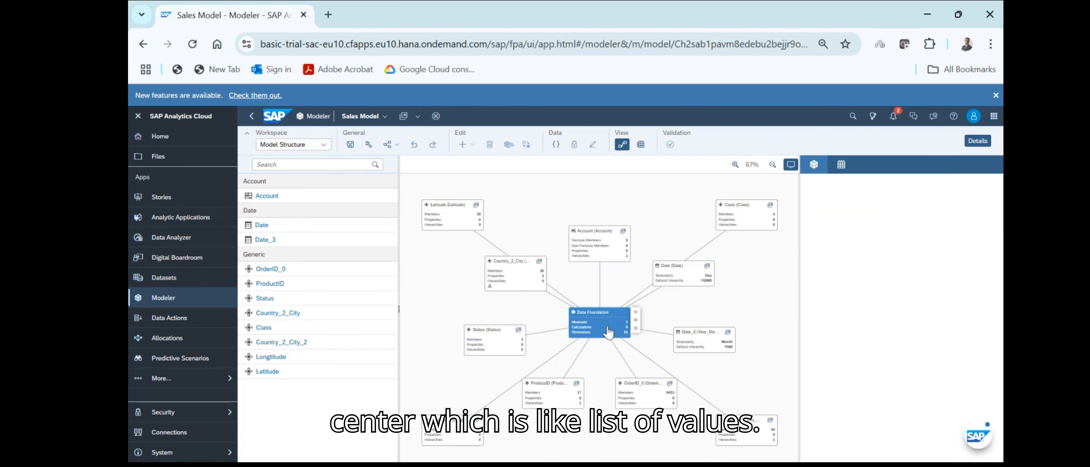
{"action": "left_click", "coordinate": [704, 279]}
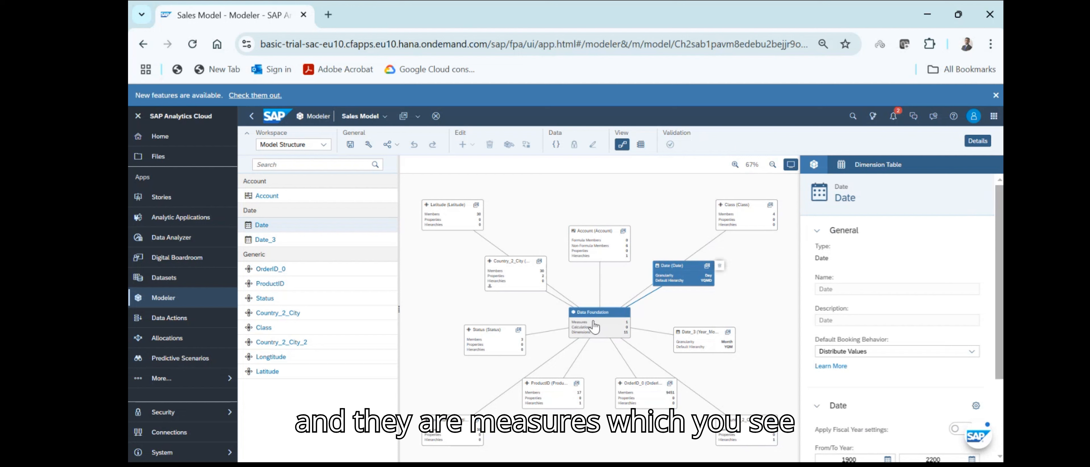
{"action": "left_click", "coordinate": [706, 357]}
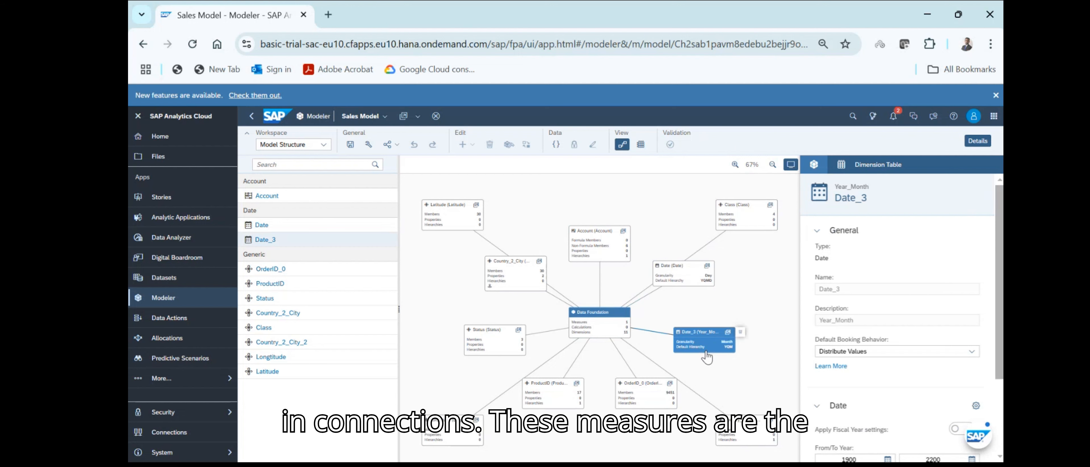
{"action": "left_click", "coordinate": [630, 401]}
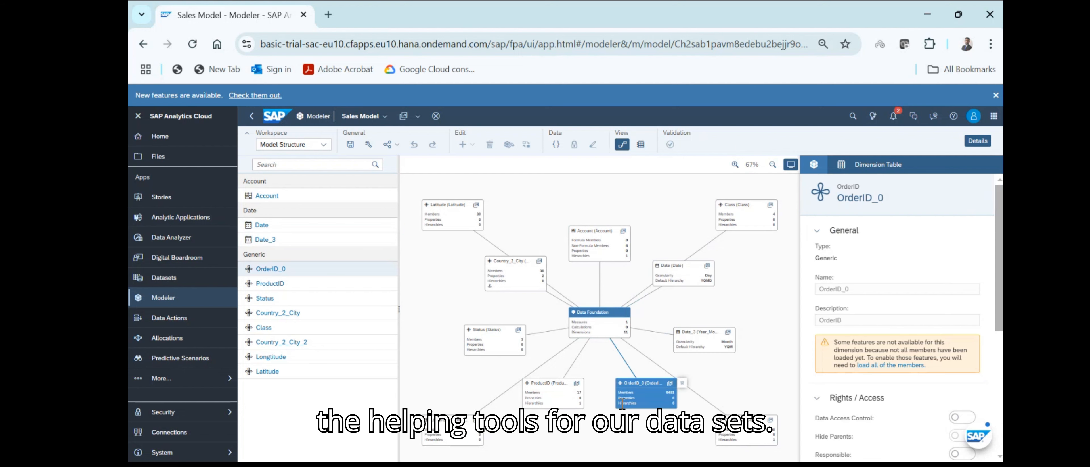
{"action": "left_click", "coordinate": [568, 405]}
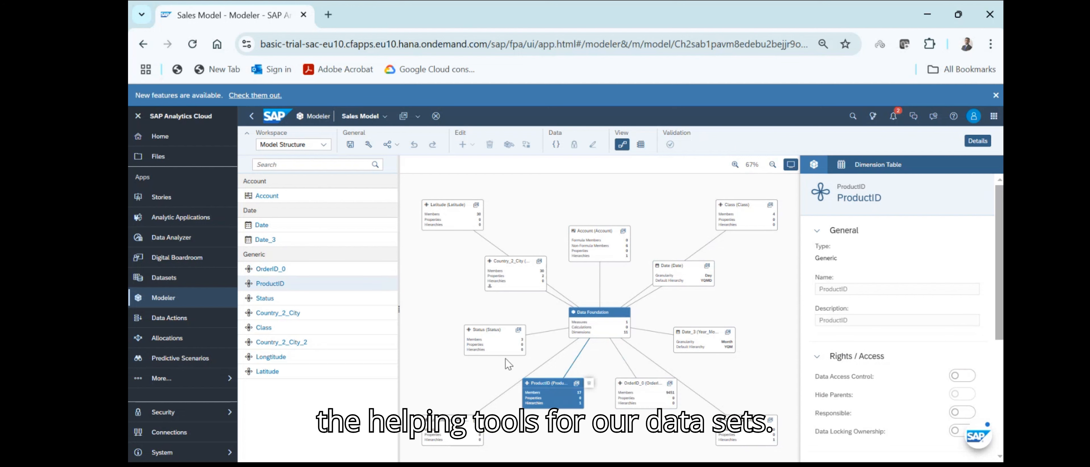
{"action": "left_click", "coordinate": [498, 353]}
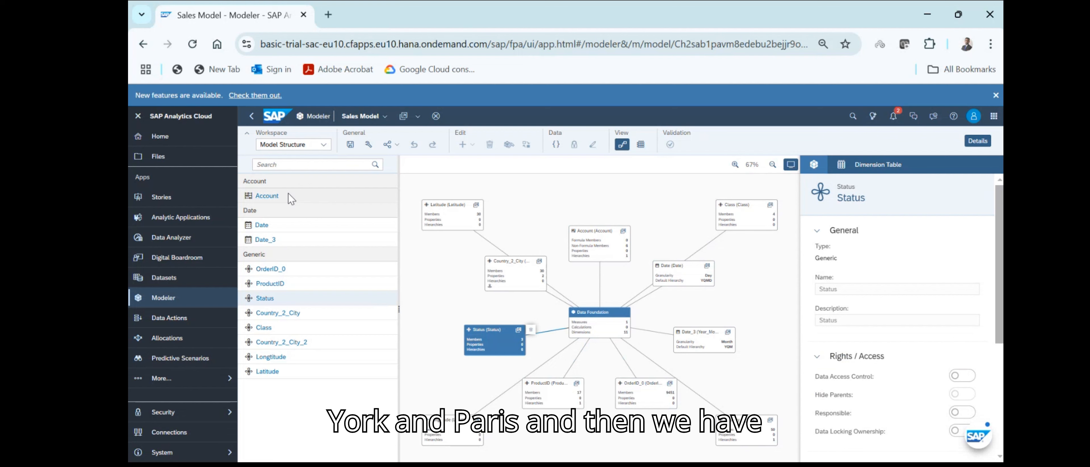
Step: Leave the model and view the files owned by the current account and those shared with it
{"action": "left_click", "coordinate": [251, 118]}
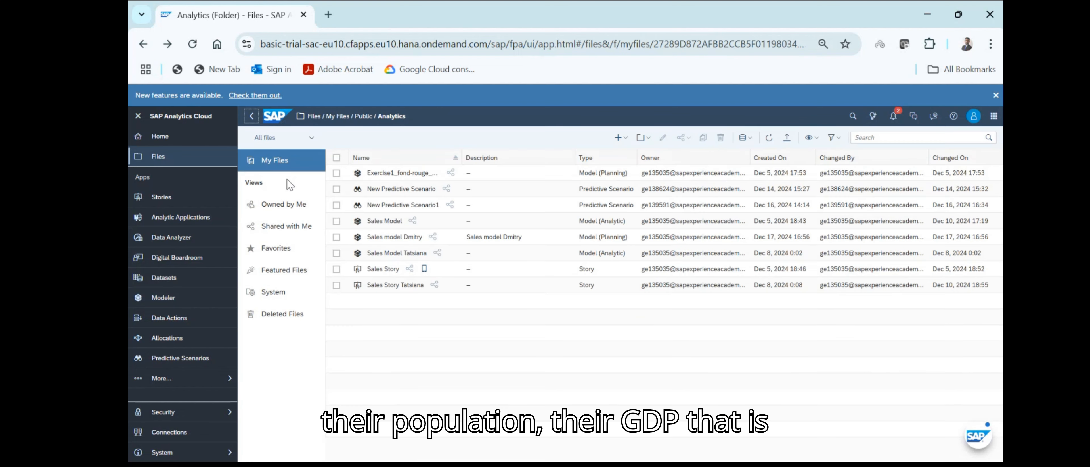
{"action": "left_click", "coordinate": [288, 212]}
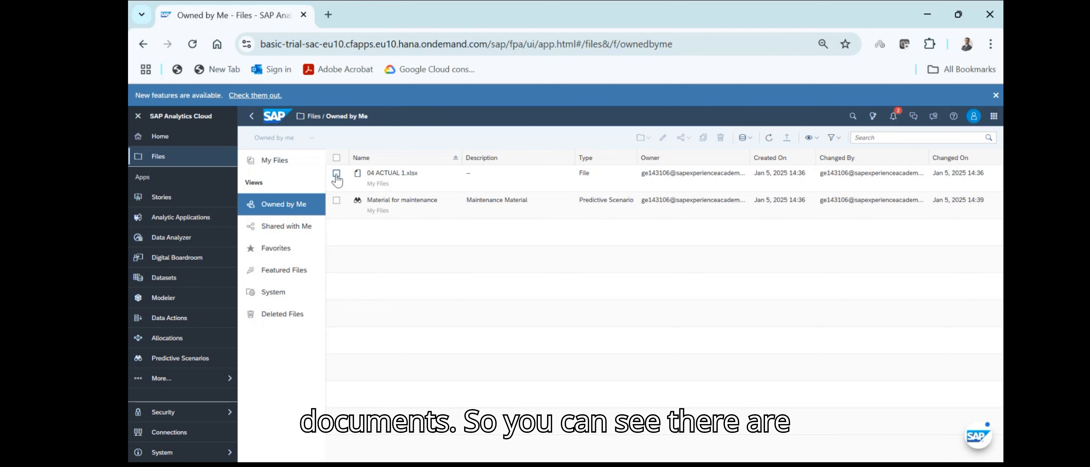
{"action": "left_click", "coordinate": [299, 233]}
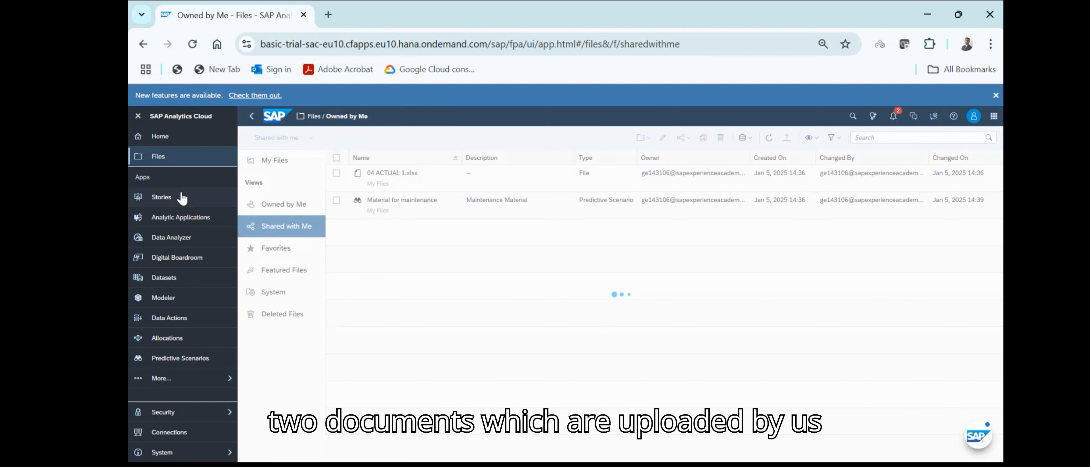
Step: Look at the Stories and Analytic Applications start pages, ending on the Datasets page
{"action": "left_click", "coordinate": [178, 205]}
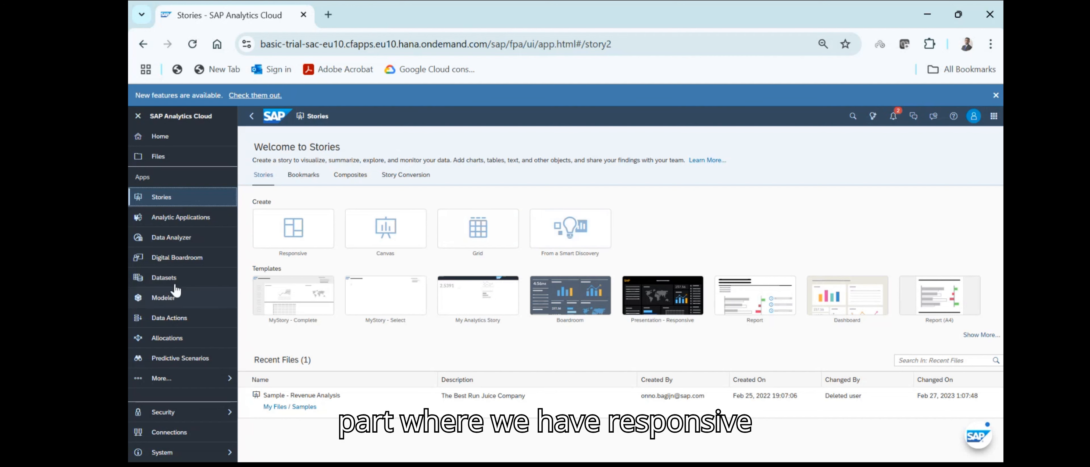
{"action": "left_click", "coordinate": [187, 224]}
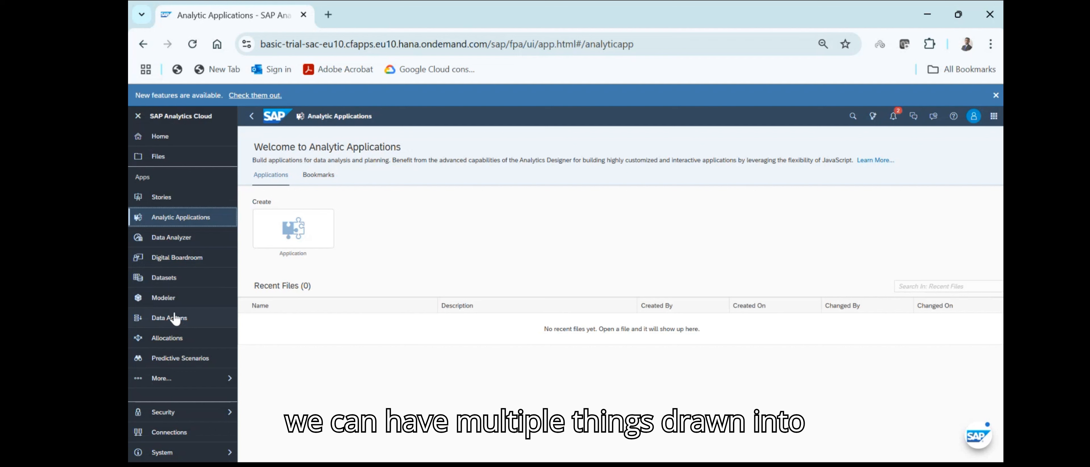
{"action": "left_click", "coordinate": [170, 283]}
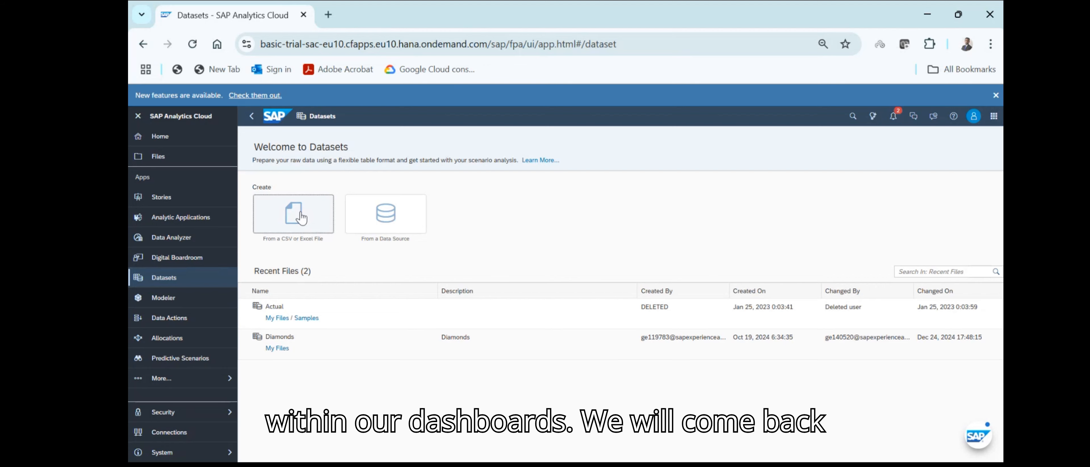
Step: Explore creating a dataset from a CSV or Excel file up to the source file selection, without importing anything
{"action": "left_click", "coordinate": [301, 217]}
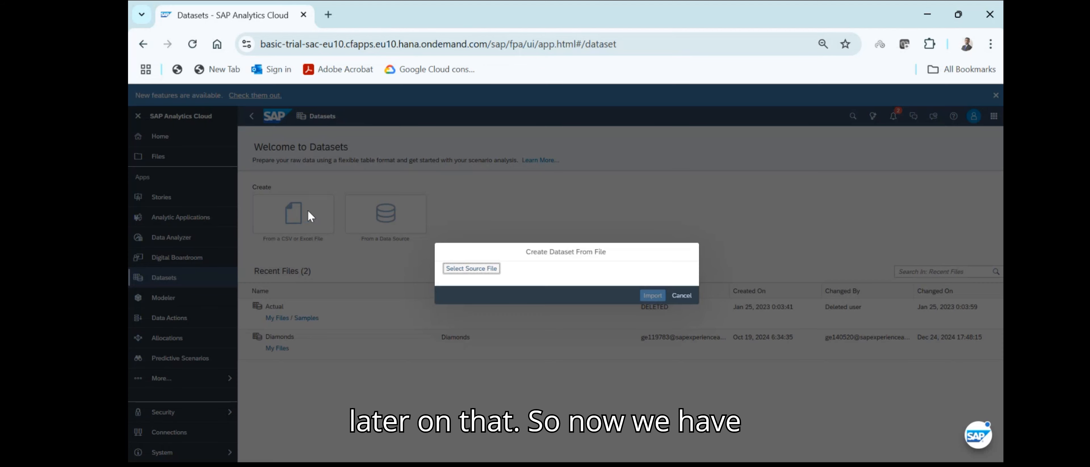
{"action": "left_click", "coordinate": [461, 267]}
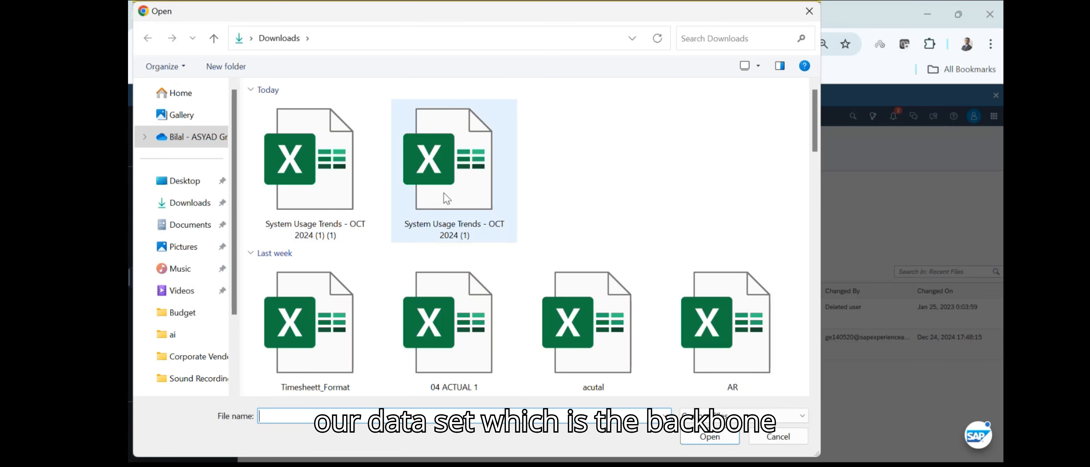
{"action": "left_click", "coordinate": [778, 437]}
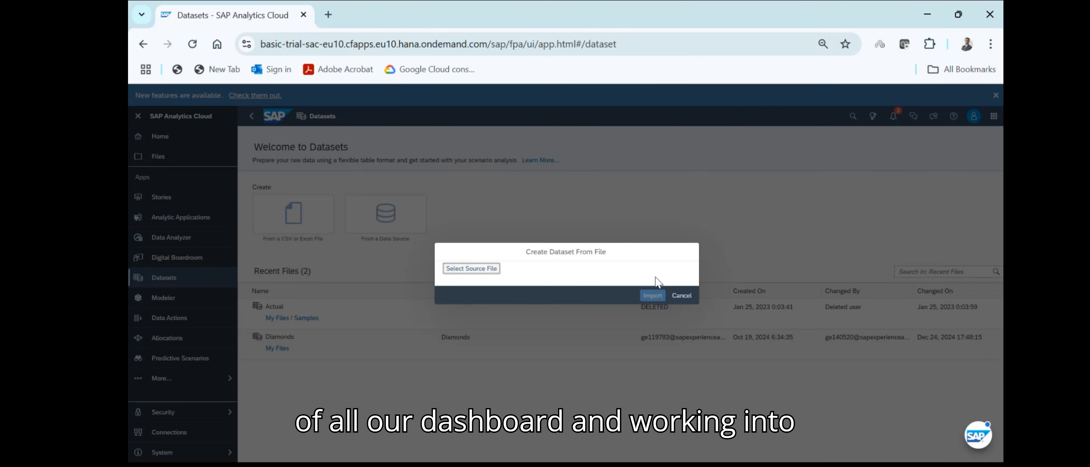
{"action": "left_click", "coordinate": [681, 295]}
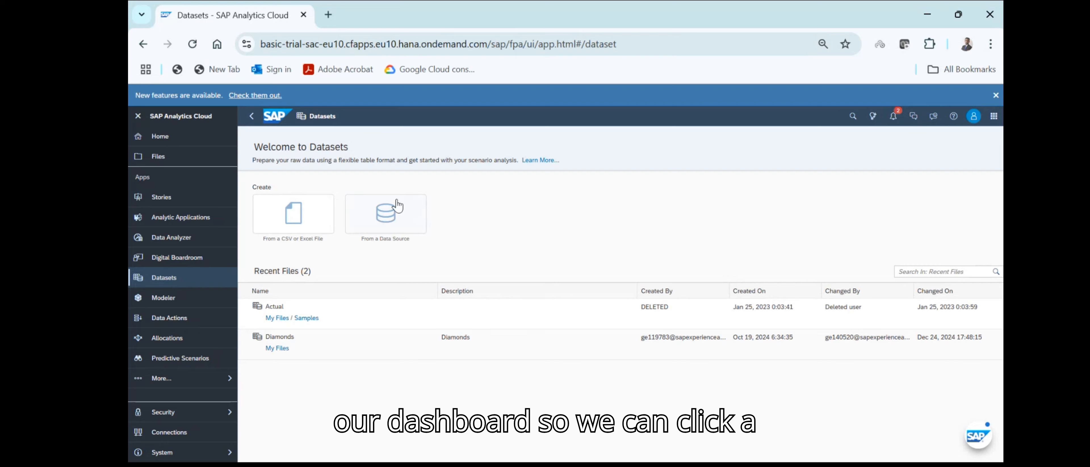
Step: Explore creating a dataset from the Live Data Repository (SAP HANA) source and leave without selecting a repository
{"action": "left_click", "coordinate": [397, 205]}
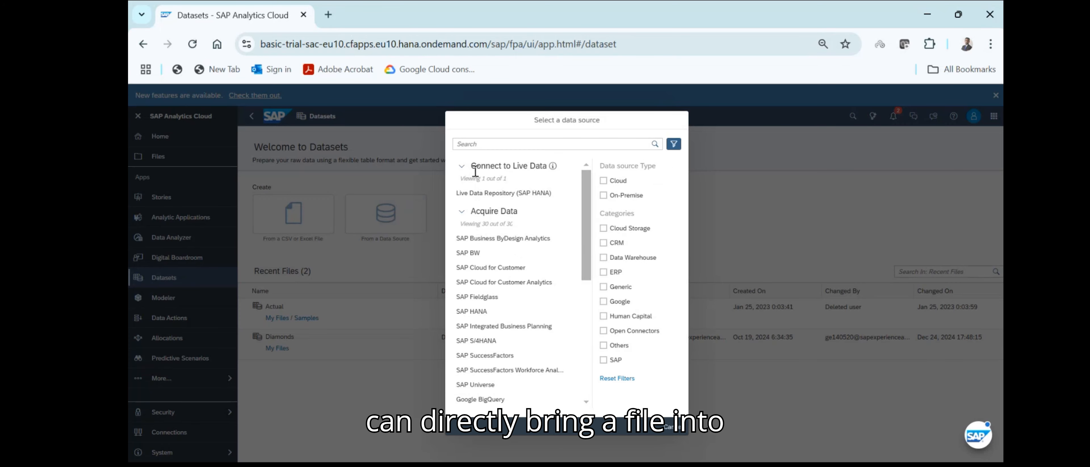
{"action": "left_click_drag", "start_coordinate": [475, 171], "coordinate": [542, 177]}
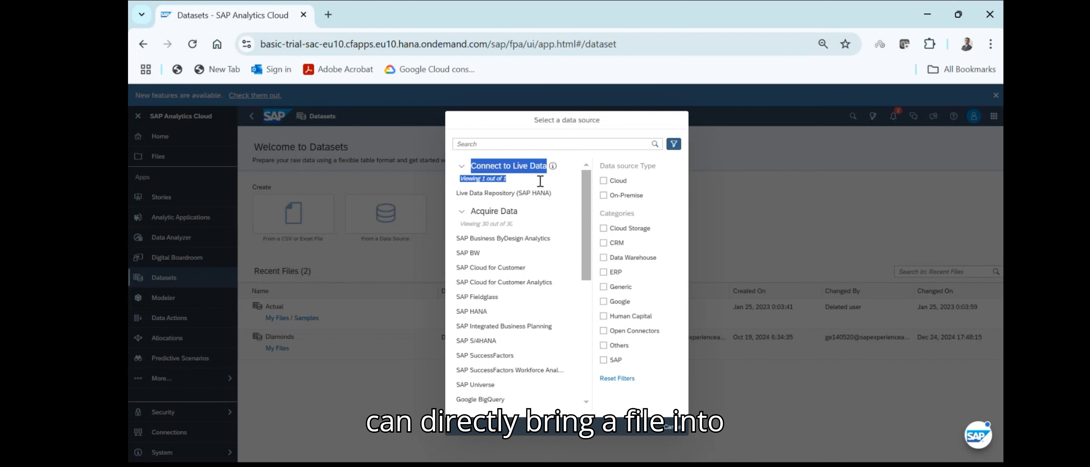
{"action": "left_click", "coordinate": [522, 193]}
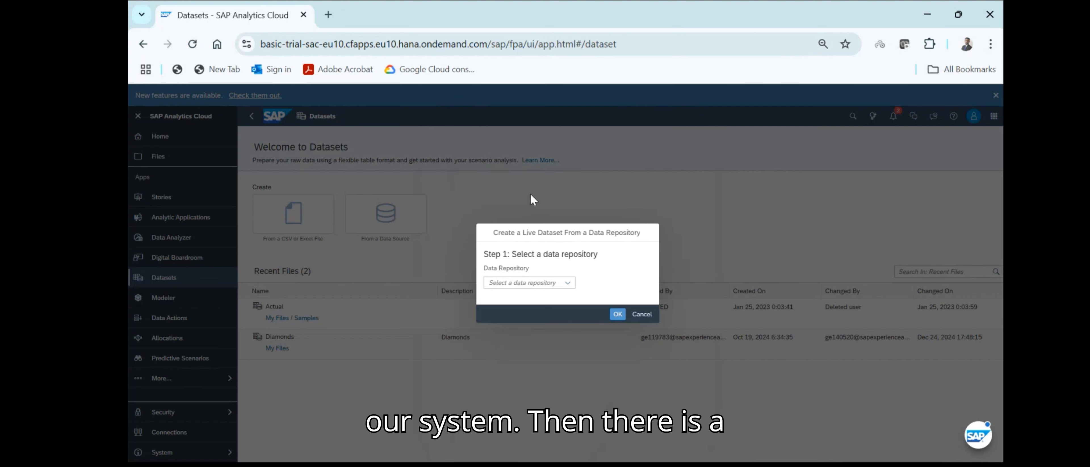
{"action": "left_click", "coordinate": [641, 314]}
Step: Examine the connection settings for a dataset from SQL Databases among the Acquire Data sources, without creating it
{"action": "left_click", "coordinate": [379, 204]}
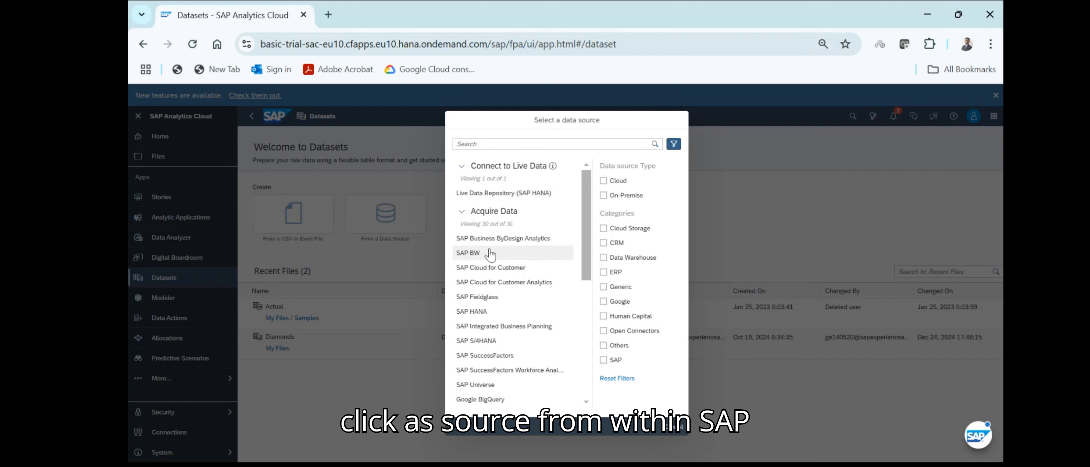
{"action": "scroll", "coordinate": [490, 244], "scroll_direction": "down", "scroll_amount": 1}
{"action": "scroll", "coordinate": [490, 243], "scroll_direction": "down", "scroll_amount": 3}
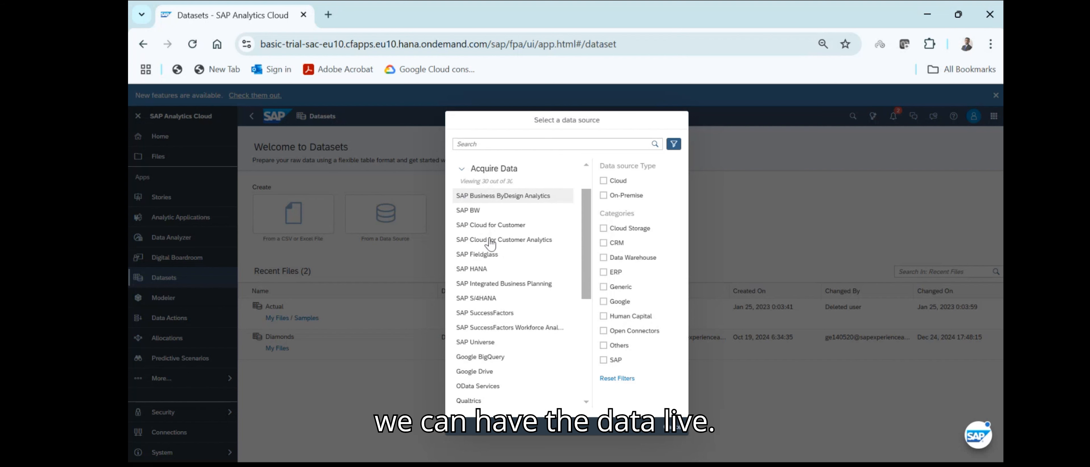
{"action": "scroll", "coordinate": [491, 243], "scroll_direction": "down", "scroll_amount": 9}
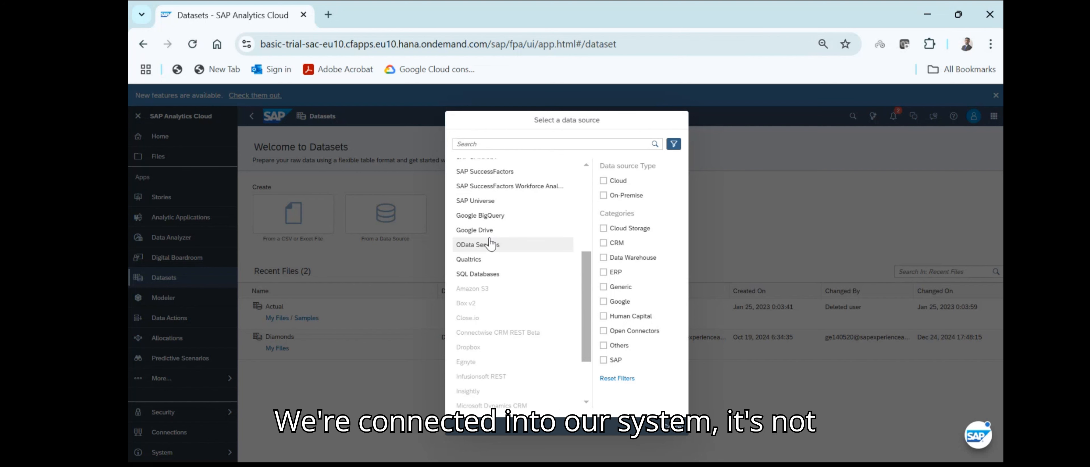
{"action": "left_click", "coordinate": [480, 278]}
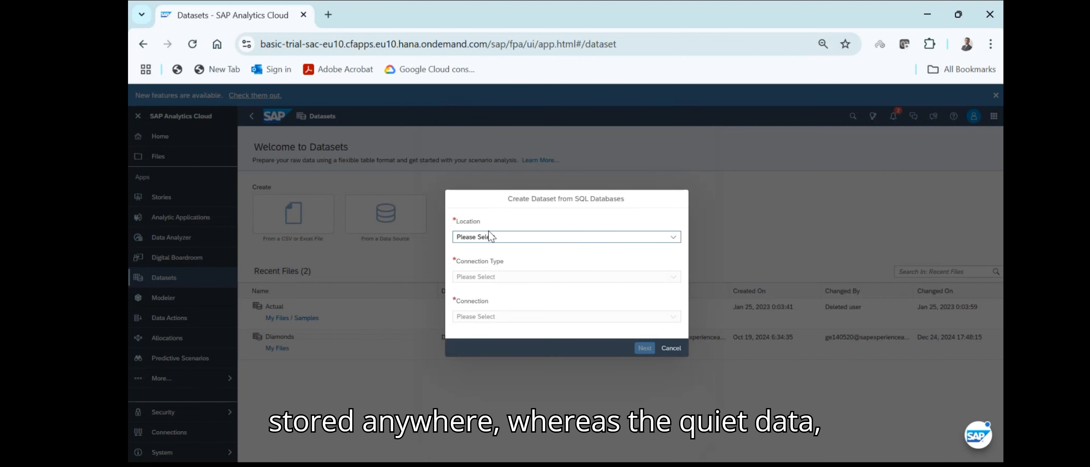
{"action": "left_click", "coordinate": [667, 349]}
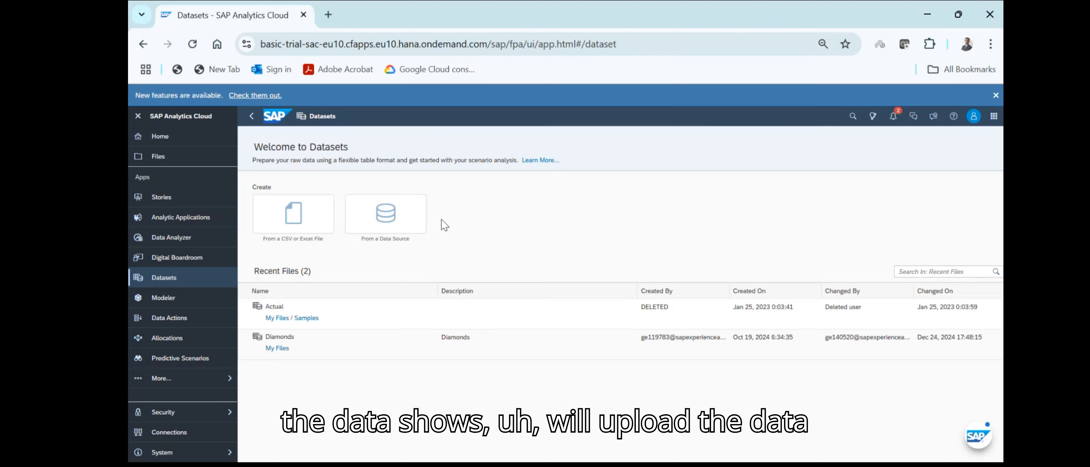
Step: Review the list of cloud and on-premise data sources available for new datasets and close it without choosing one
{"action": "left_click", "coordinate": [394, 217]}
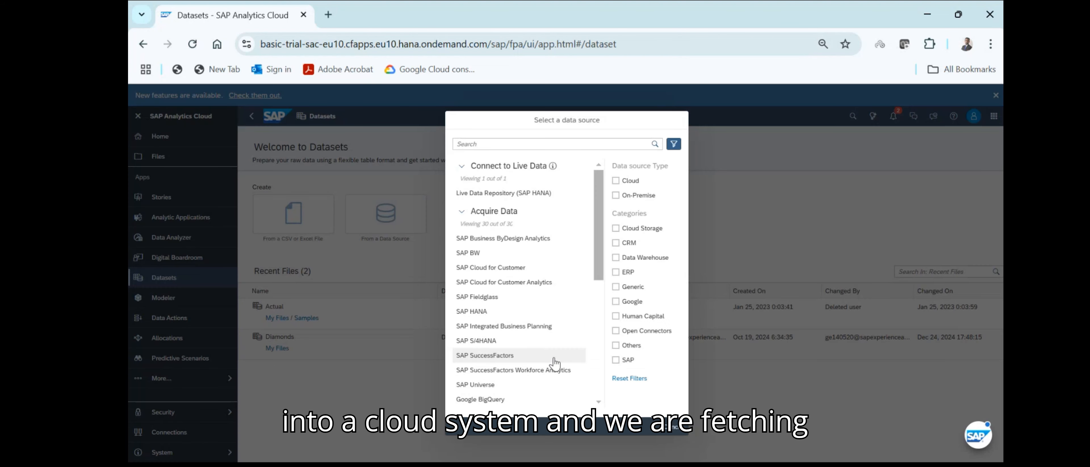
{"action": "scroll", "coordinate": [545, 355], "scroll_direction": "down", "scroll_amount": 3}
{"action": "scroll", "coordinate": [518, 343], "scroll_direction": "down", "scroll_amount": 1}
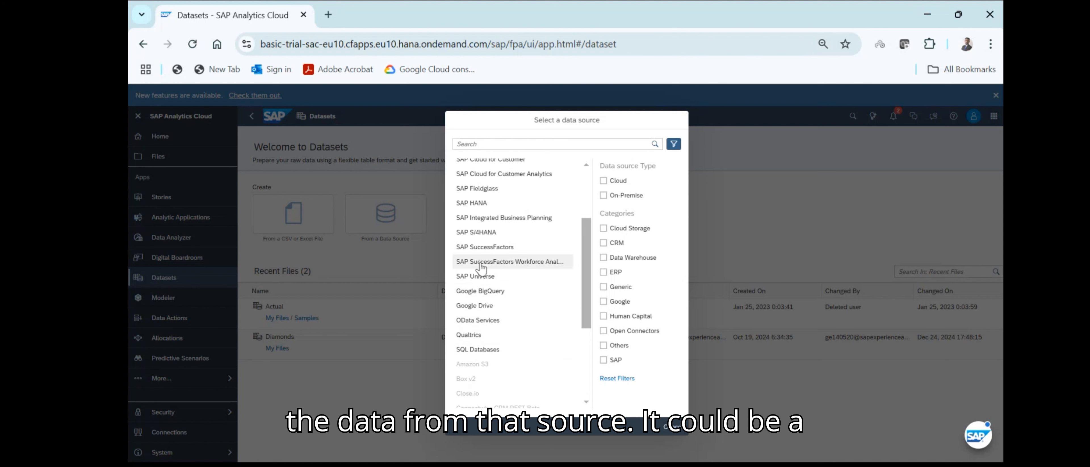
{"action": "scroll", "coordinate": [478, 245], "scroll_direction": "down", "scroll_amount": 1}
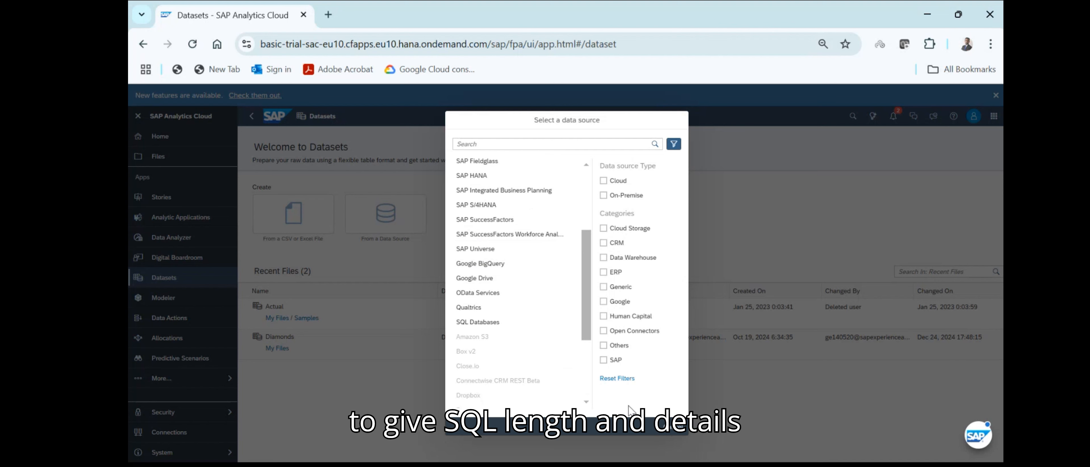
{"action": "left_click", "coordinate": [672, 433]}
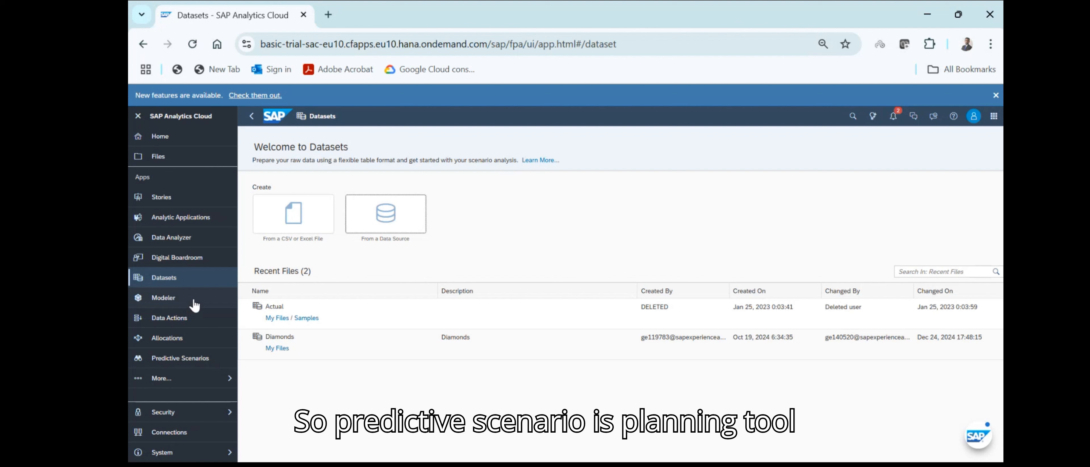
Step: Go to the Predictive Scenarios page and show the available Security areas
{"action": "left_click", "coordinate": [197, 358]}
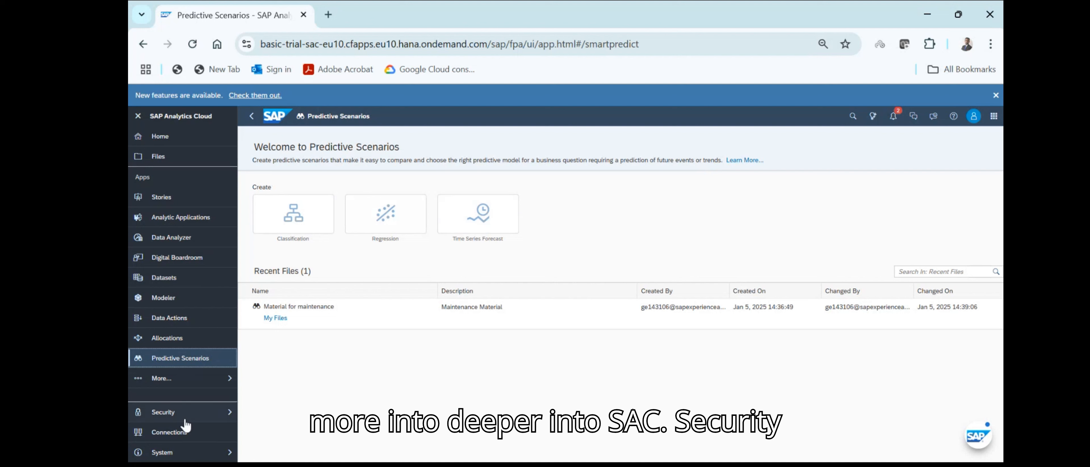
{"action": "left_click", "coordinate": [209, 414]}
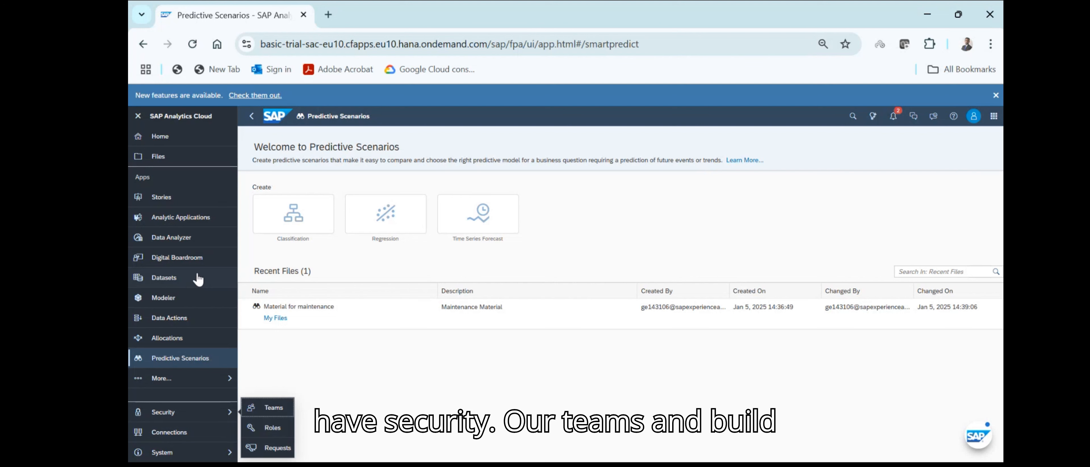
Step: Go back to the Datasets area by way of the home page and start creating a dataset from a CSV or Excel file
{"action": "left_click", "coordinate": [188, 140]}
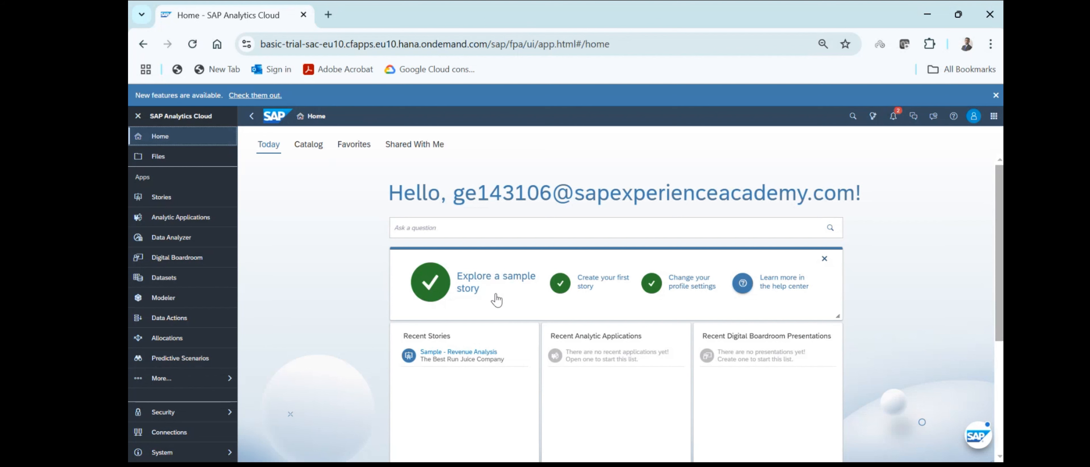
{"action": "left_click", "coordinate": [164, 280]}
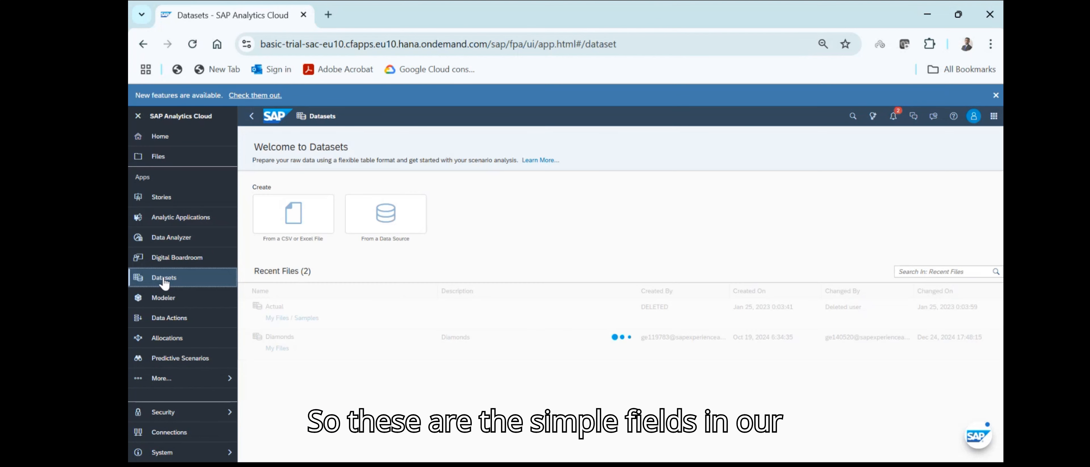
{"action": "left_click", "coordinate": [287, 226]}
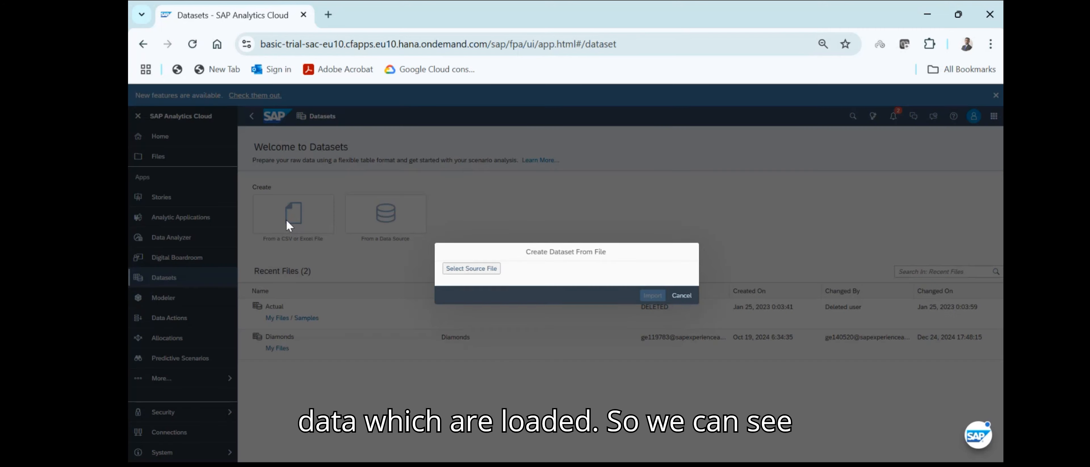
Step: Search the Downloads folder for "actual" and choose 04 ACTUAL 1 as the source file of the new dataset
{"action": "left_click", "coordinate": [471, 271]}
{"action": "left_click", "coordinate": [332, 186]}
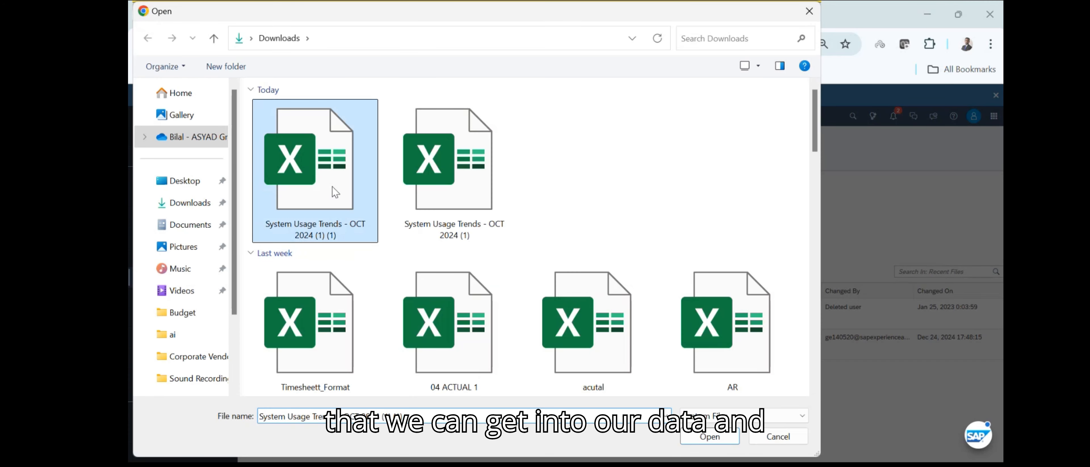
{"action": "key", "text": "a"}
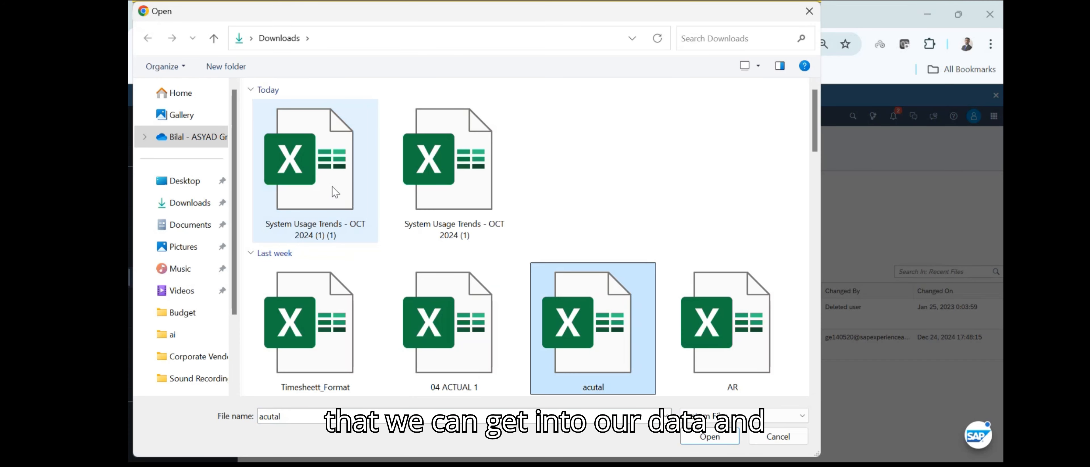
{"action": "left_click", "coordinate": [720, 46]}
{"action": "type", "text": "a"}
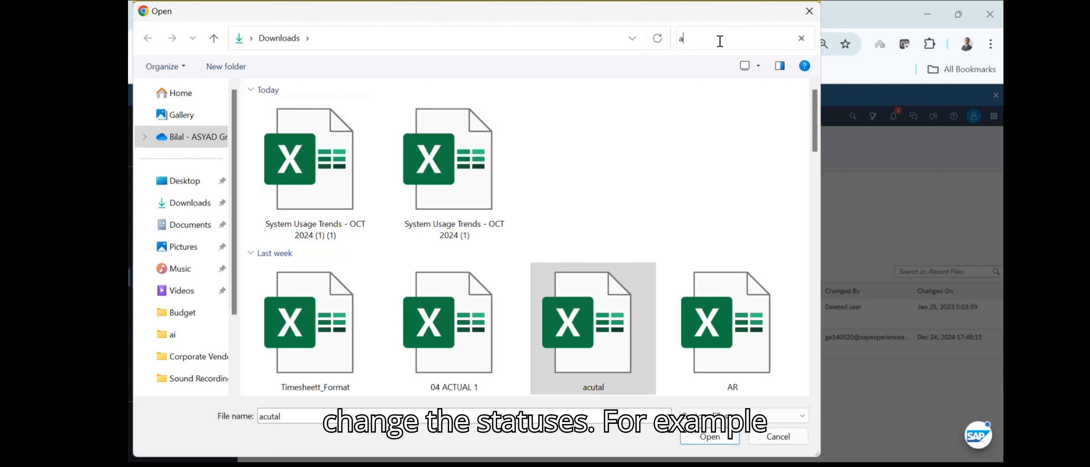
{"action": "type", "text": "ct"}
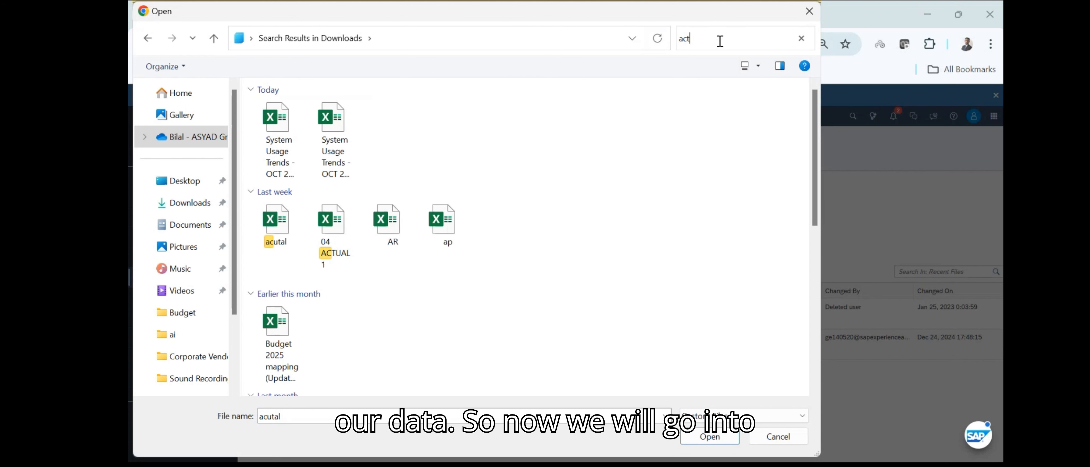
{"action": "type", "text": "ual"}
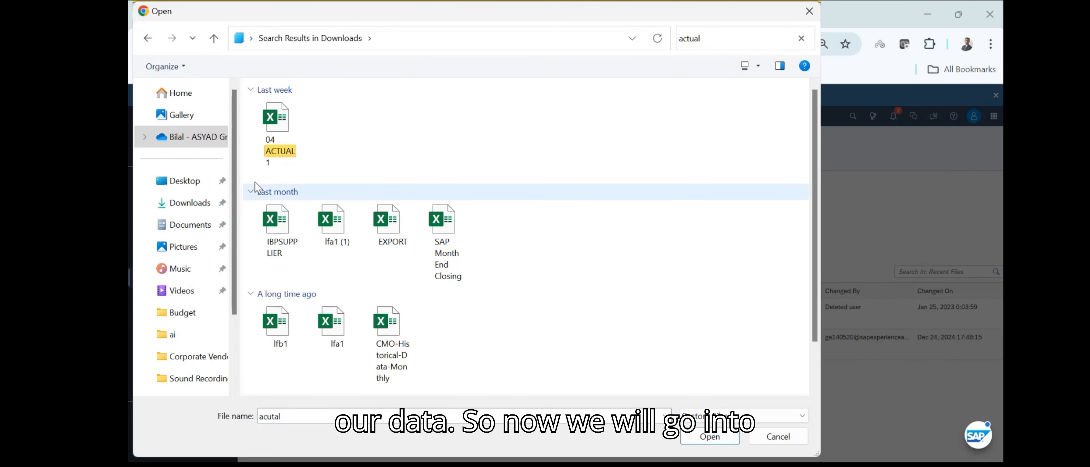
{"action": "left_click", "coordinate": [276, 139]}
{"action": "double_click", "coordinate": [276, 139]}
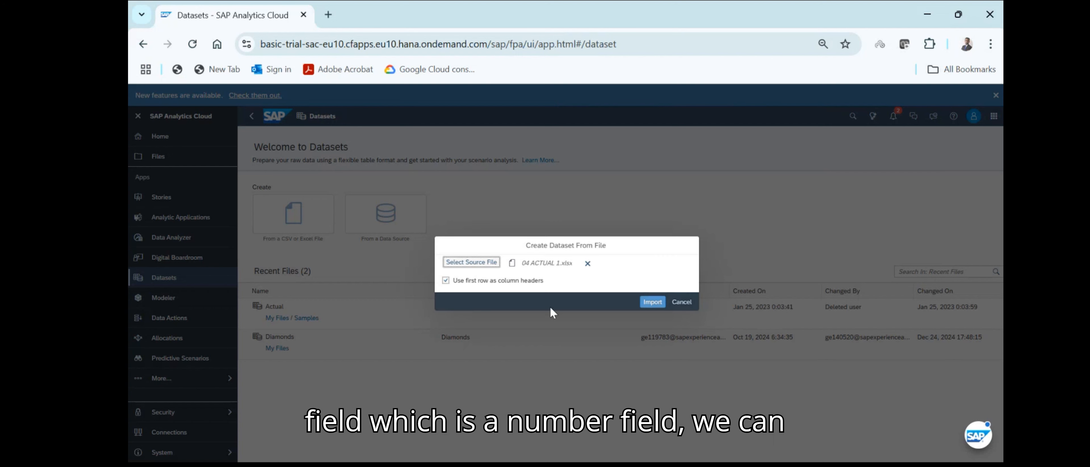
Step: Import the file, save the dataset in My Files with "Actual for testing" as name and description, and dismiss the sampled data notice
{"action": "left_click", "coordinate": [659, 301]}
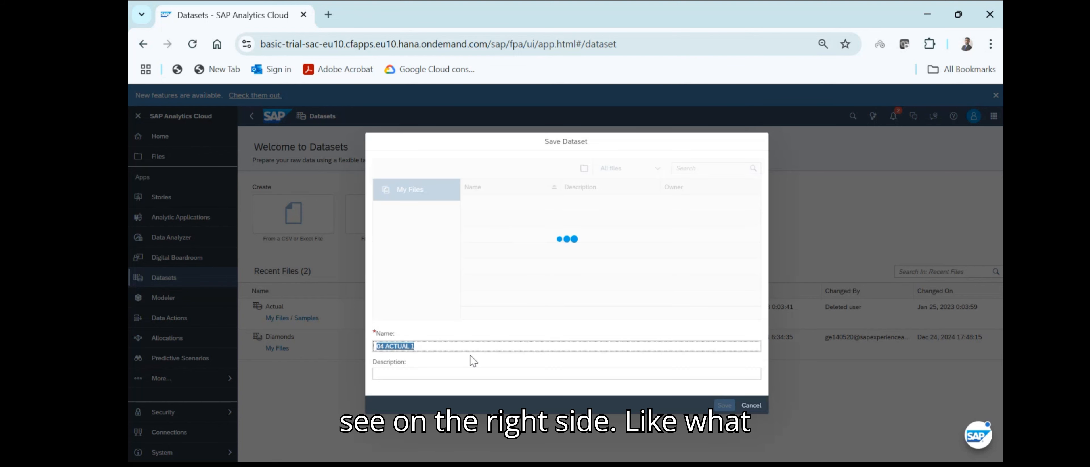
{"action": "type", "text": "Actual"}
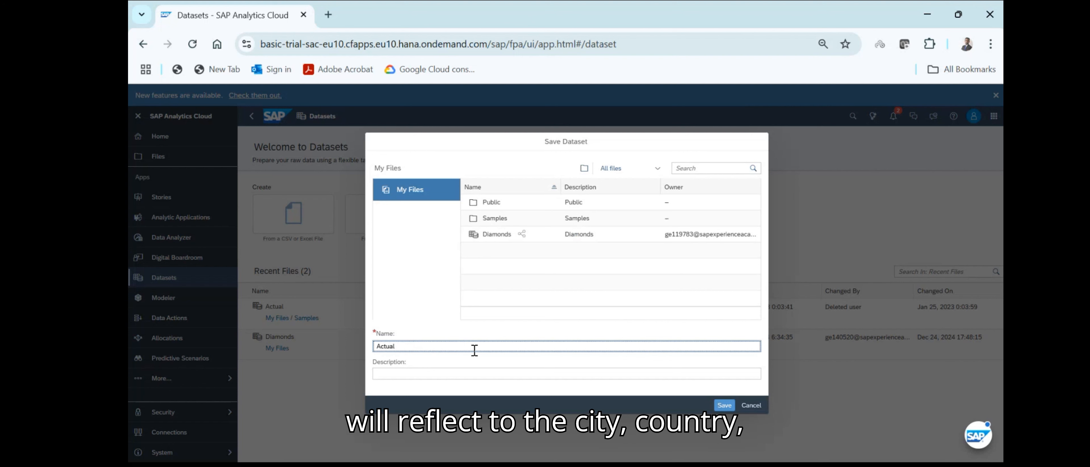
{"action": "type", "text": " for testing"}
{"action": "key", "text": "ctrl+a"}
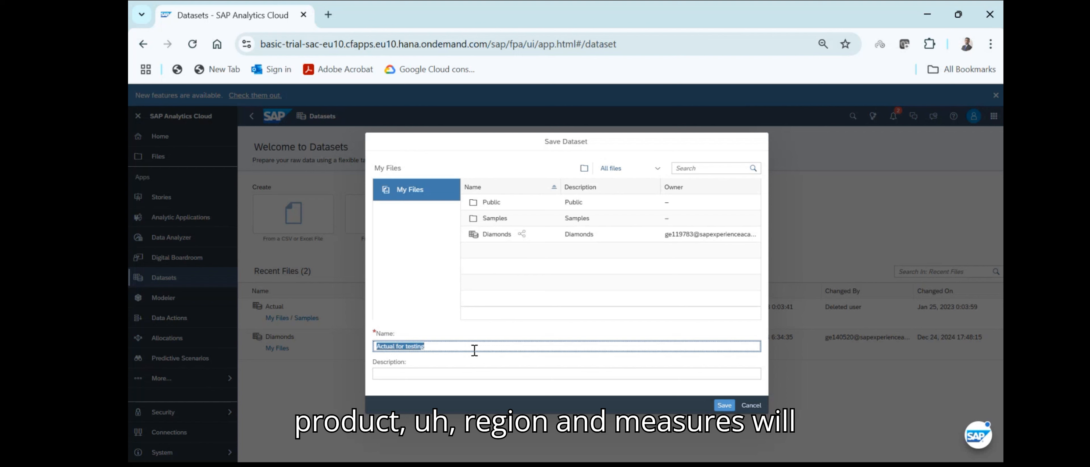
{"action": "key", "text": "ctrl+c"}
{"action": "key", "text": "Tab"}
{"action": "key", "text": "ctrl+v"}
{"action": "left_click", "coordinate": [724, 404]}
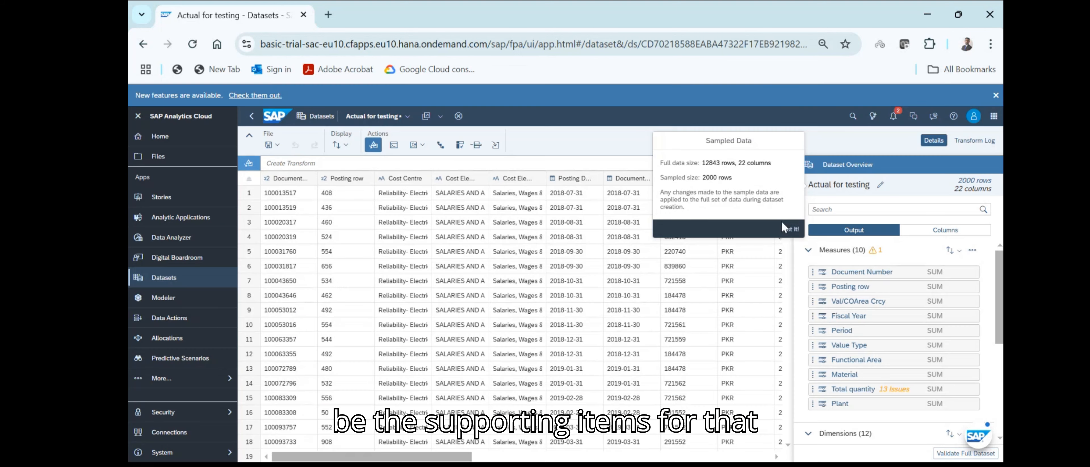
{"action": "left_click", "coordinate": [787, 231]}
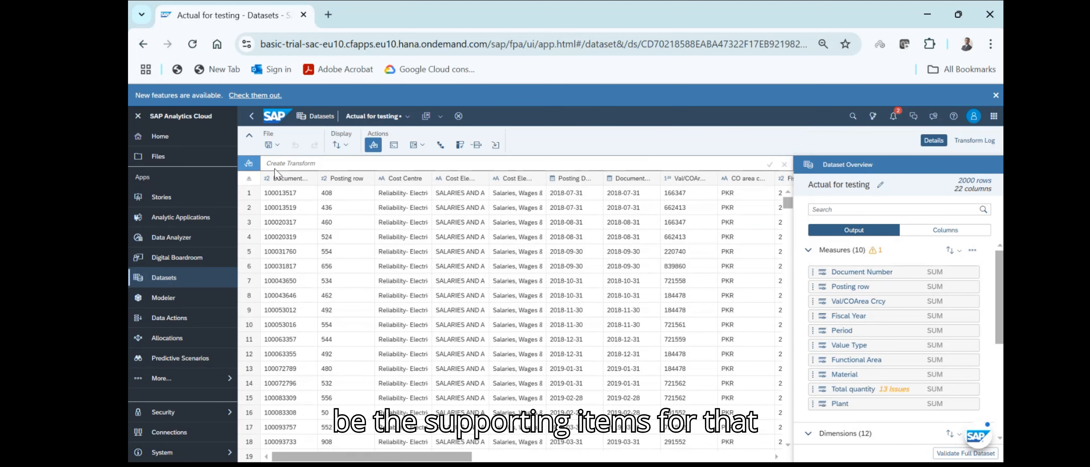
Step: Examine the transform and column options of the Document Number and Cost Centre columns, and hide the Create Transform bar
{"action": "left_click", "coordinate": [286, 186]}
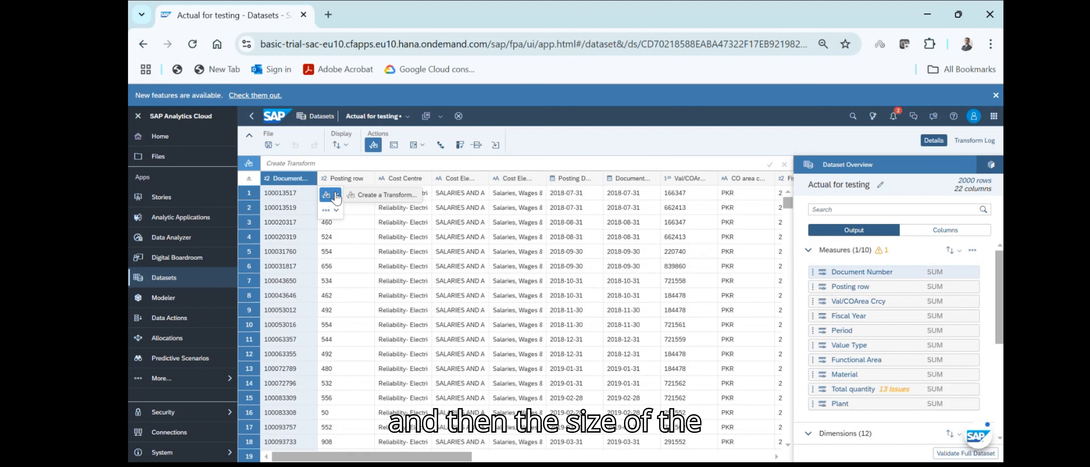
{"action": "left_click", "coordinate": [334, 210]}
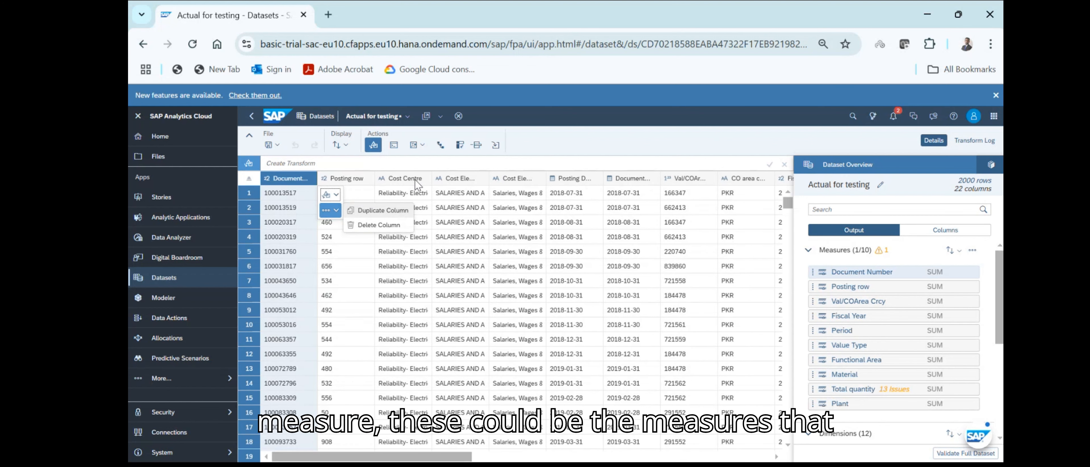
{"action": "left_click", "coordinate": [415, 179]}
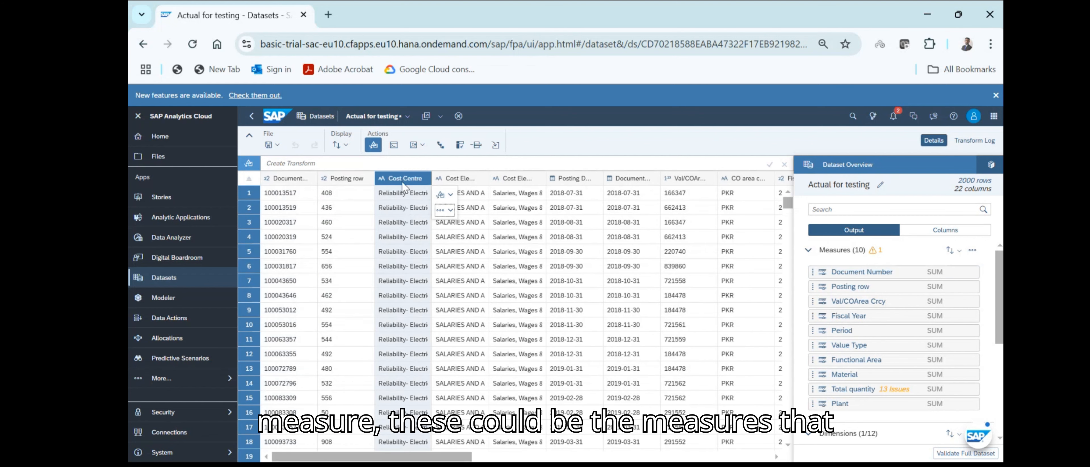
{"action": "left_click", "coordinate": [296, 182]}
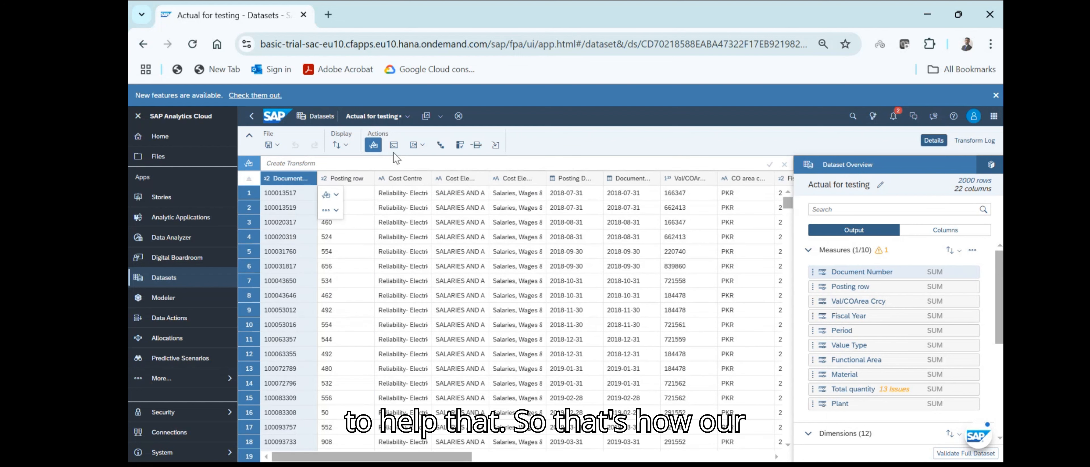
{"action": "left_click", "coordinate": [373, 145]}
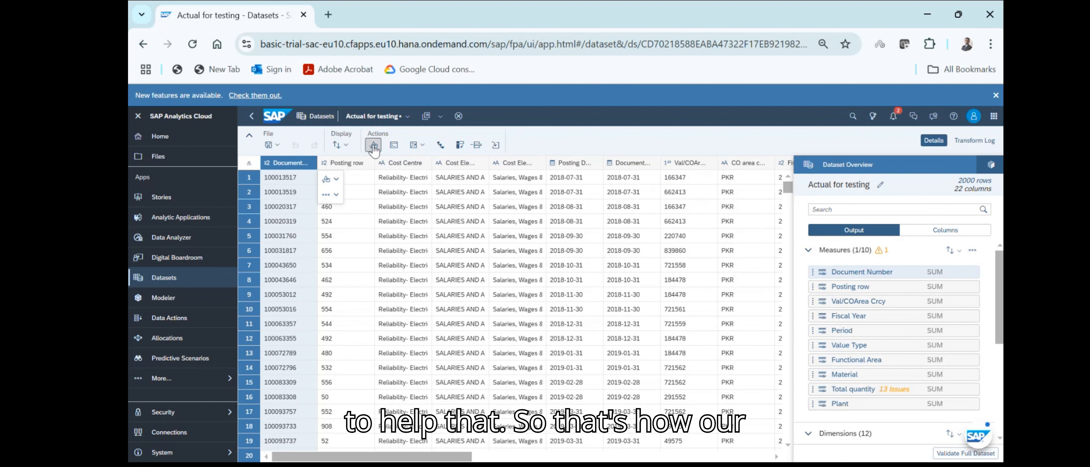
{"action": "left_click", "coordinate": [336, 181]}
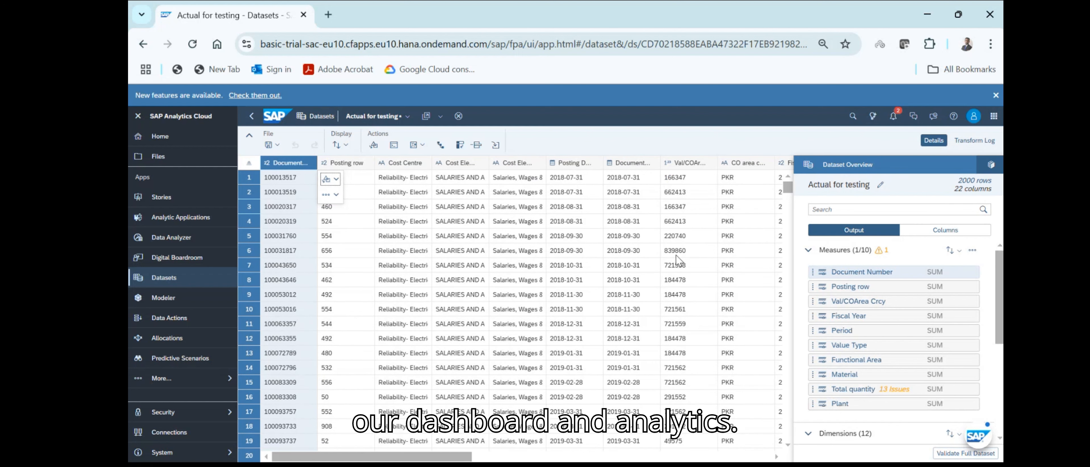
Step: Examine the transform, duplicate and delete options of the Posting Date column without applying any
{"action": "left_click", "coordinate": [585, 168]}
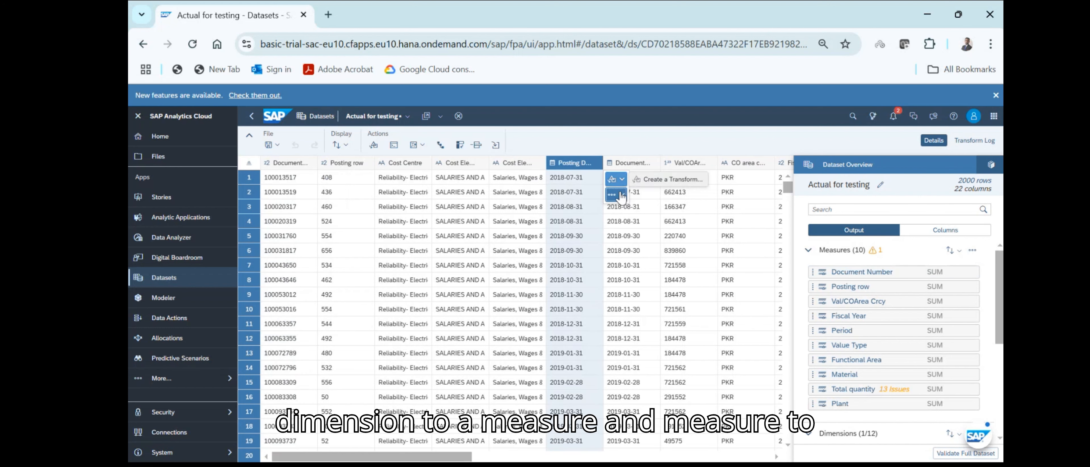
{"action": "left_click", "coordinate": [613, 195]}
{"action": "left_click", "coordinate": [647, 196]}
{"action": "left_click", "coordinate": [647, 209]}
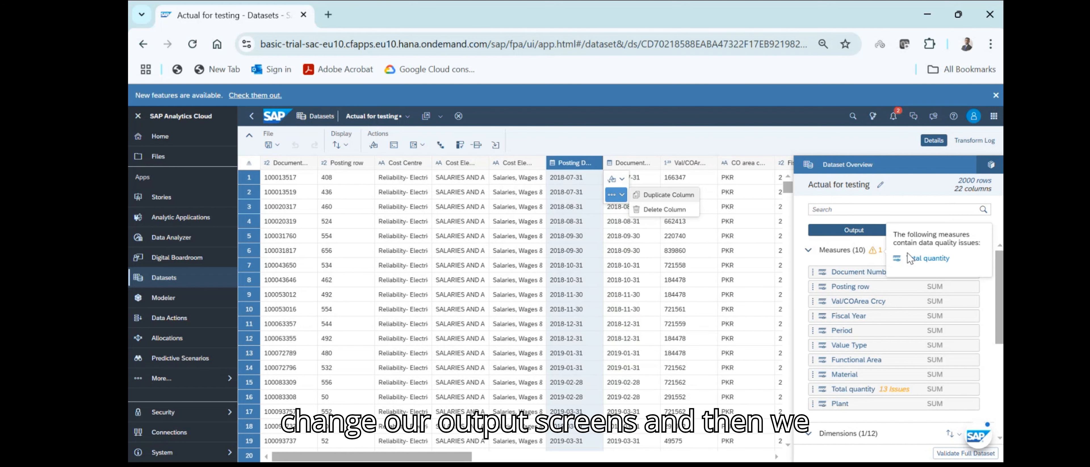
Step: Check which measure has data quality issues, change the Total quantity measure to a dimension and look through the Dimensions list
{"action": "left_click", "coordinate": [920, 249]}
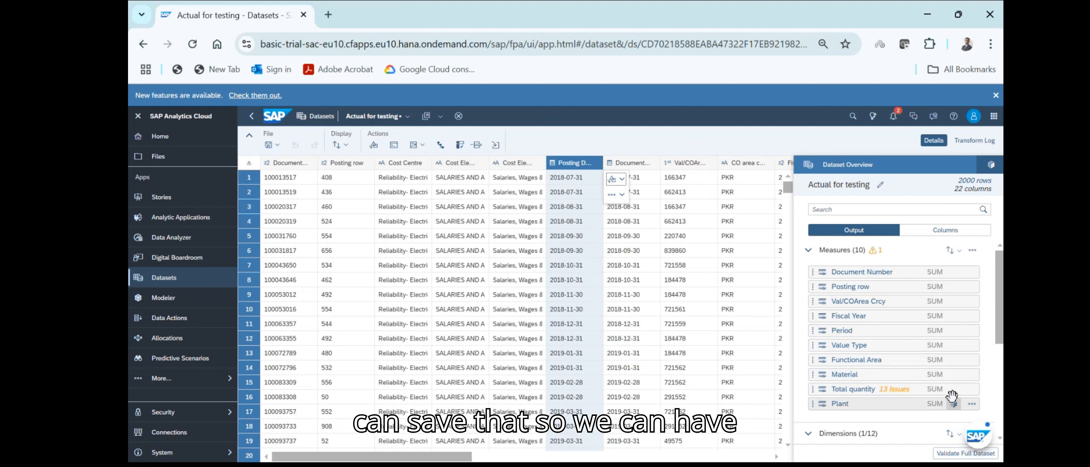
{"action": "left_click", "coordinate": [971, 390]}
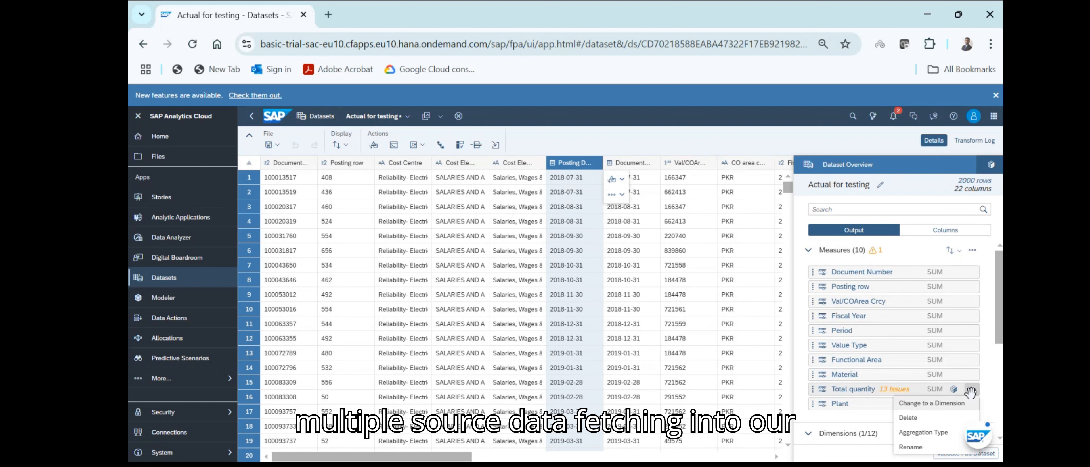
{"action": "left_click", "coordinate": [948, 406]}
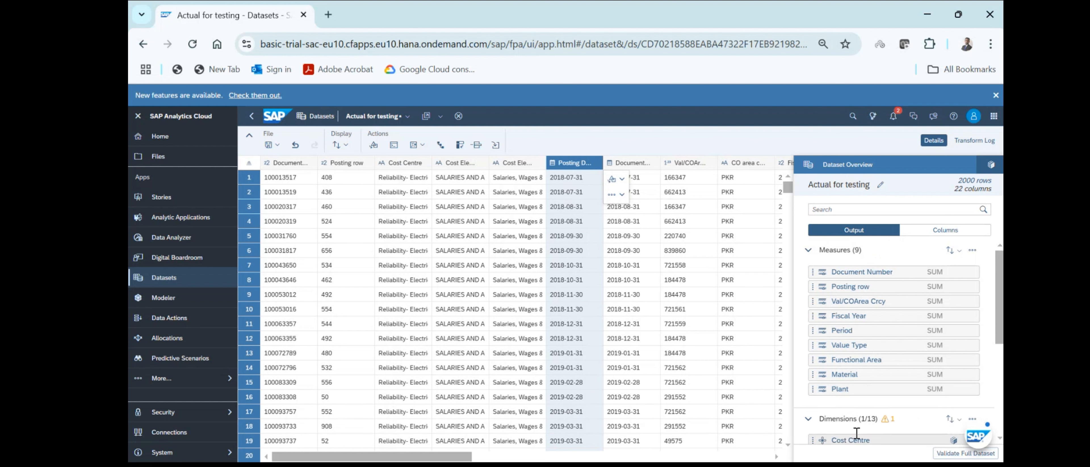
{"action": "scroll", "coordinate": [862, 417], "scroll_direction": "down", "scroll_amount": 3}
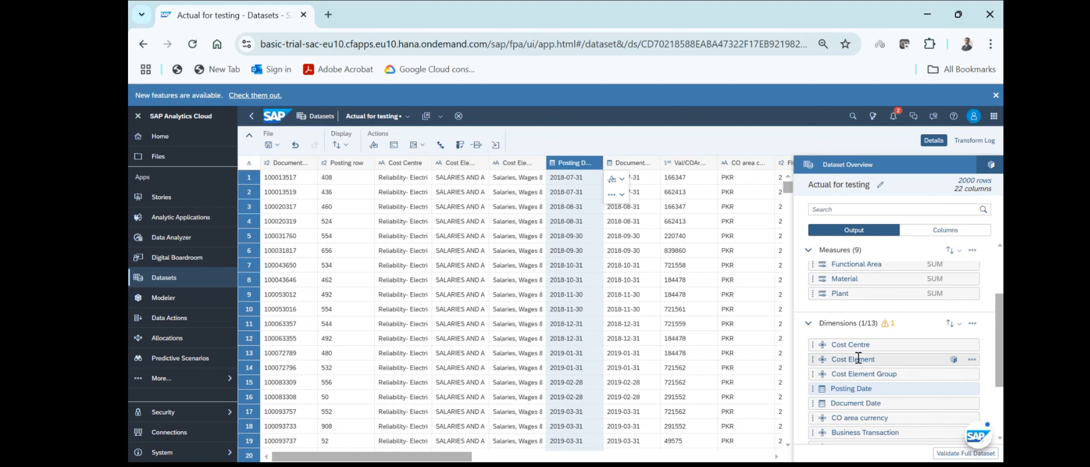
{"action": "scroll", "coordinate": [858, 358], "scroll_direction": "up", "scroll_amount": 3}
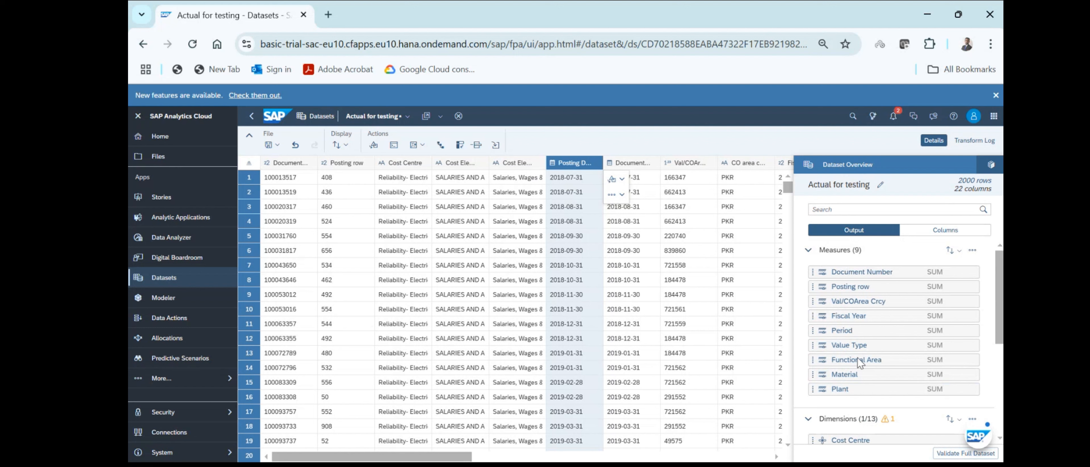
Step: Highlight the Value Type measure, review the details of the Total quantity dimension and return to the dataset overview
{"action": "left_click", "coordinate": [813, 348]}
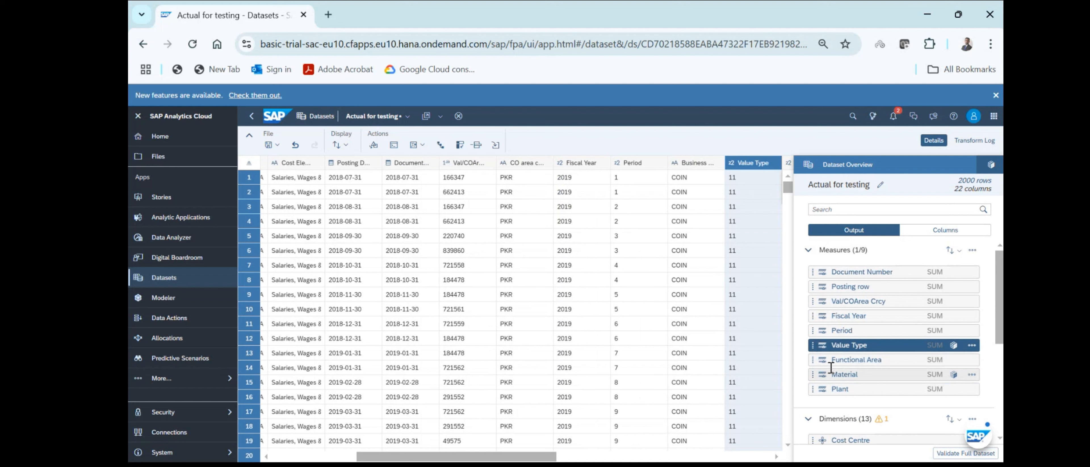
{"action": "scroll", "coordinate": [825, 365], "scroll_direction": "down", "scroll_amount": 5}
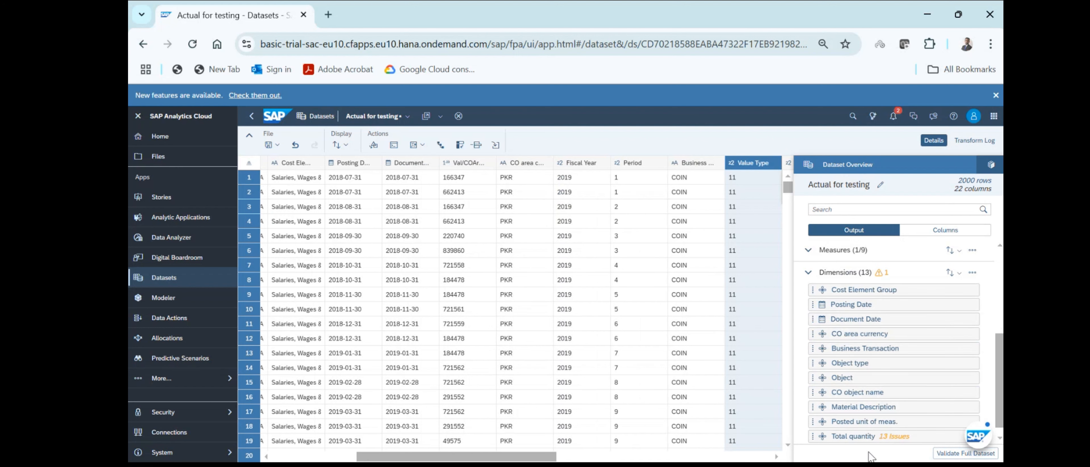
{"action": "left_click", "coordinate": [812, 436]}
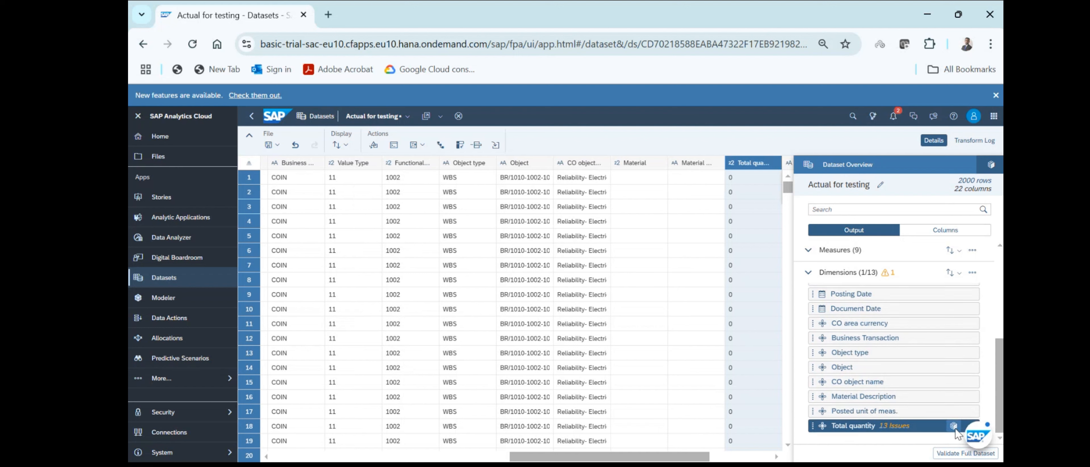
{"action": "left_click", "coordinate": [954, 426]}
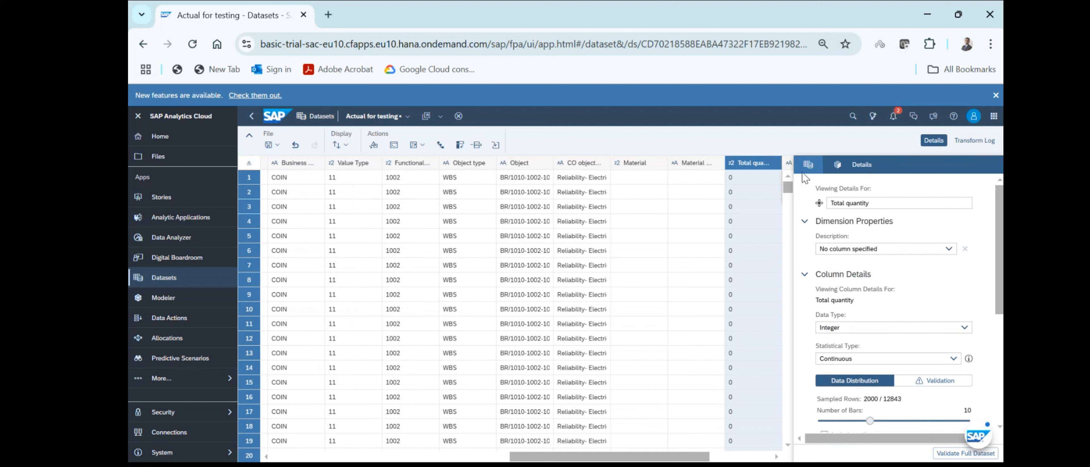
{"action": "left_click", "coordinate": [808, 164]}
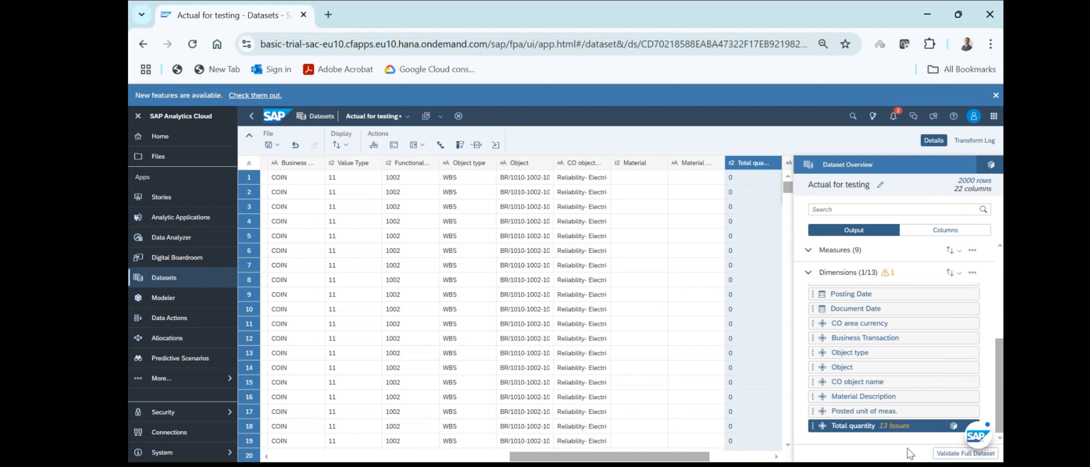
Step: Try to move the Total quantity dimension out of the Dimensions list and up towards Measures
{"action": "left_click_drag", "start_coordinate": [881, 428], "coordinate": [916, 264]}
{"action": "scroll", "coordinate": [913, 292], "scroll_direction": "up", "scroll_amount": 2}
{"action": "scroll", "coordinate": [912, 292], "scroll_direction": "down", "scroll_amount": 1}
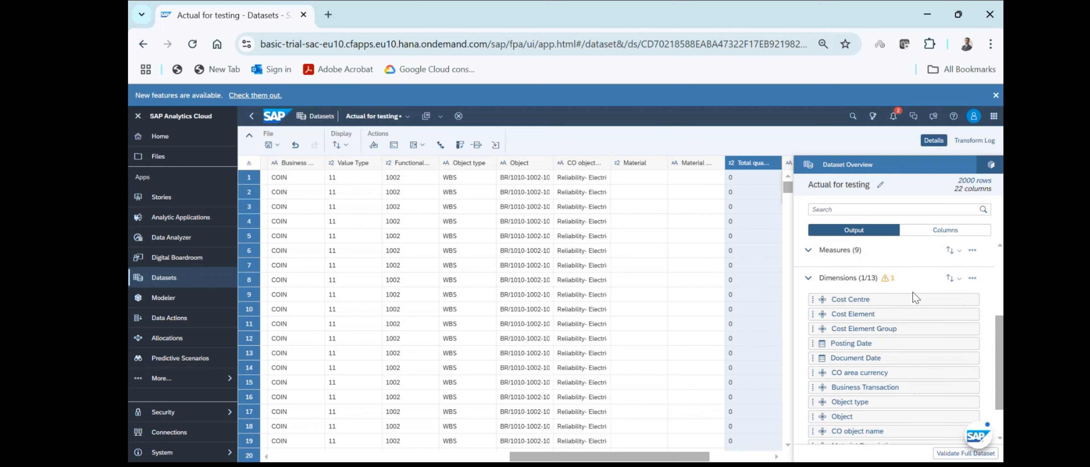
{"action": "scroll", "coordinate": [912, 292], "scroll_direction": "down", "scroll_amount": 3}
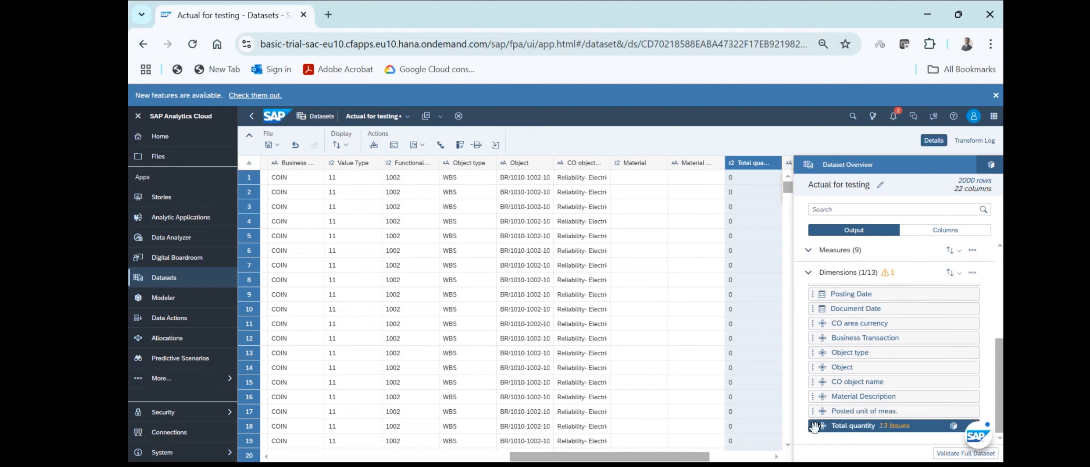
{"action": "left_click_drag", "start_coordinate": [814, 427], "coordinate": [878, 321]}
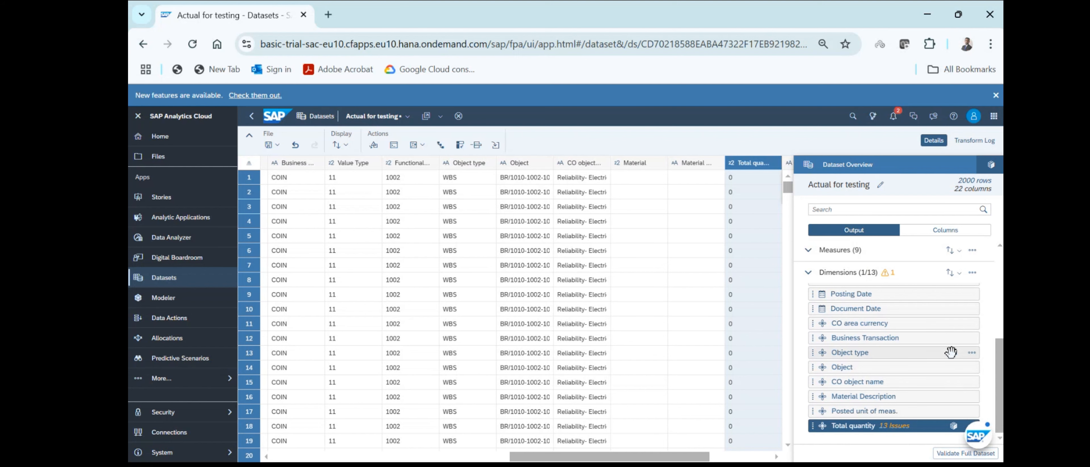
Step: Change the Total quantity dimension back to a measure and save the dataset
{"action": "key", "text": "ctrl+minus"}
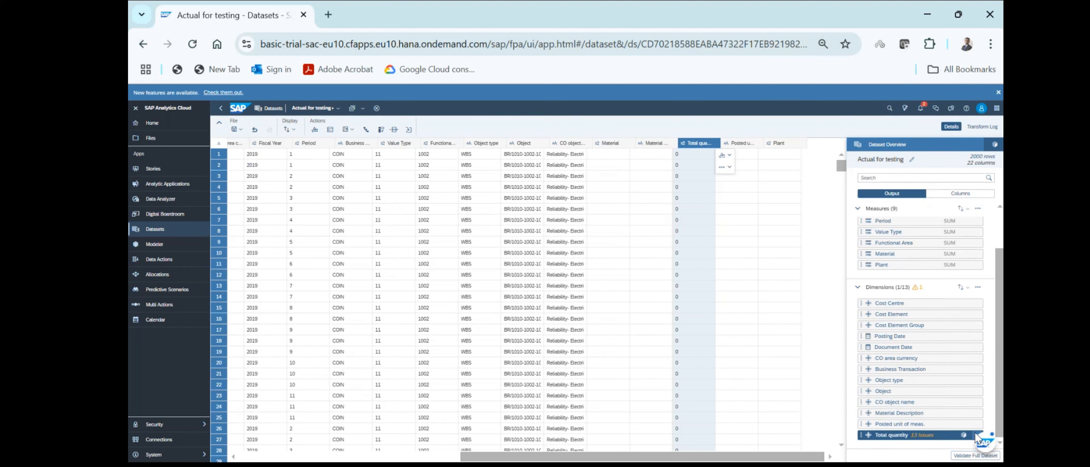
{"action": "left_click", "coordinate": [975, 433]}
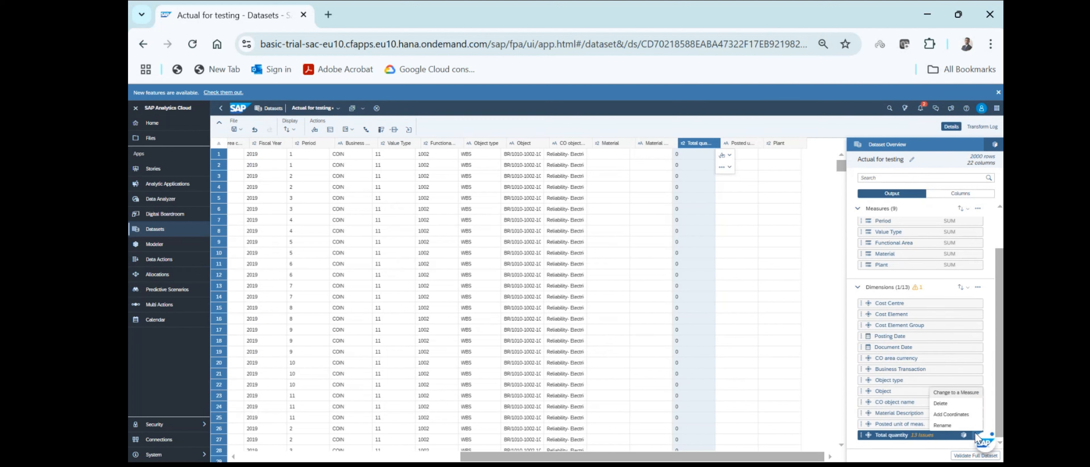
{"action": "left_click", "coordinate": [959, 391]}
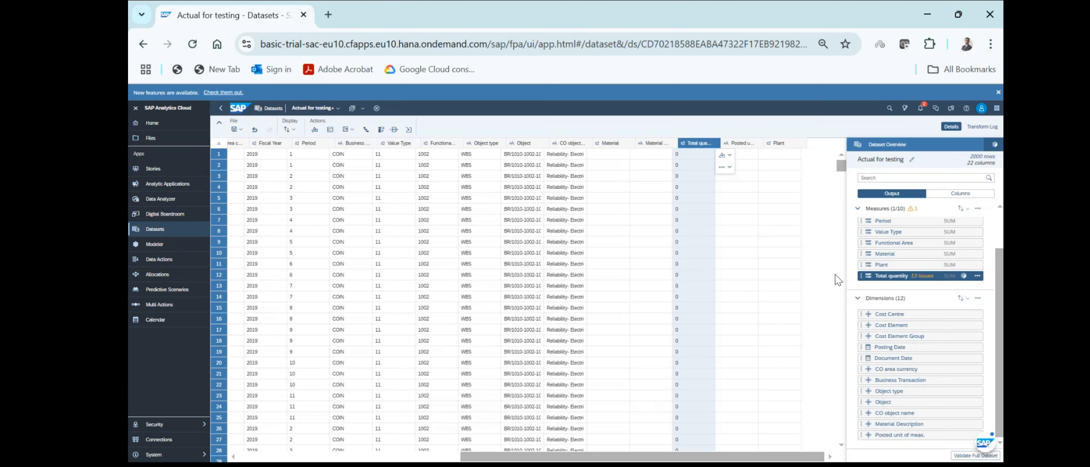
{"action": "scroll", "coordinate": [910, 279], "scroll_direction": "up", "scroll_amount": 1}
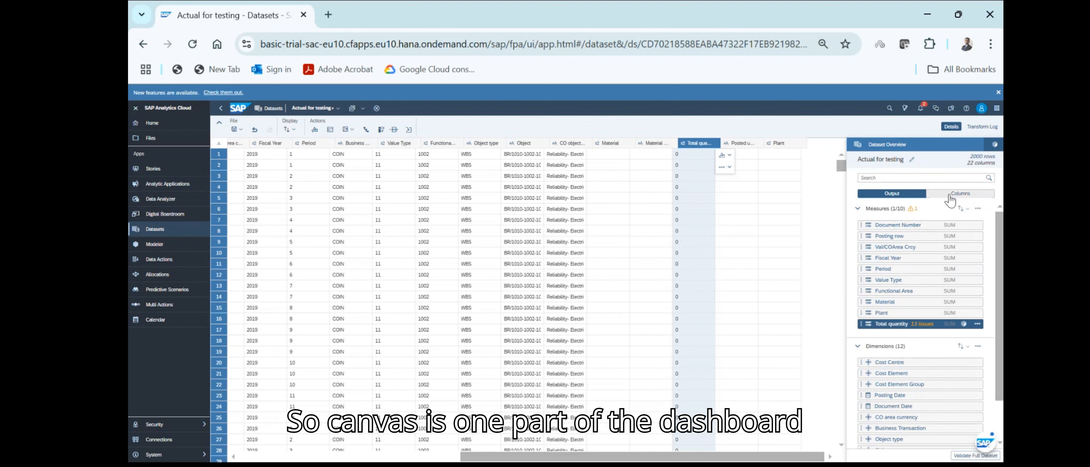
{"action": "left_click", "coordinate": [237, 129]}
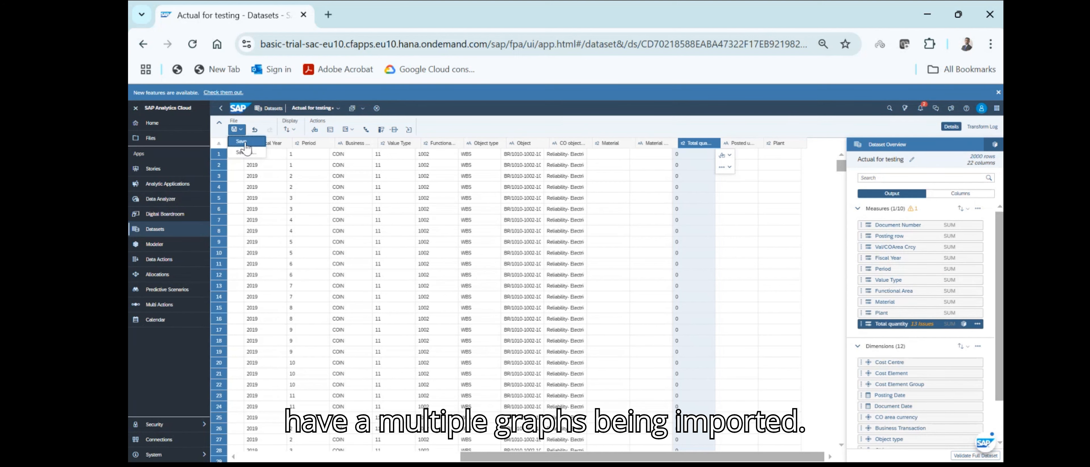
{"action": "left_click", "coordinate": [242, 142]}
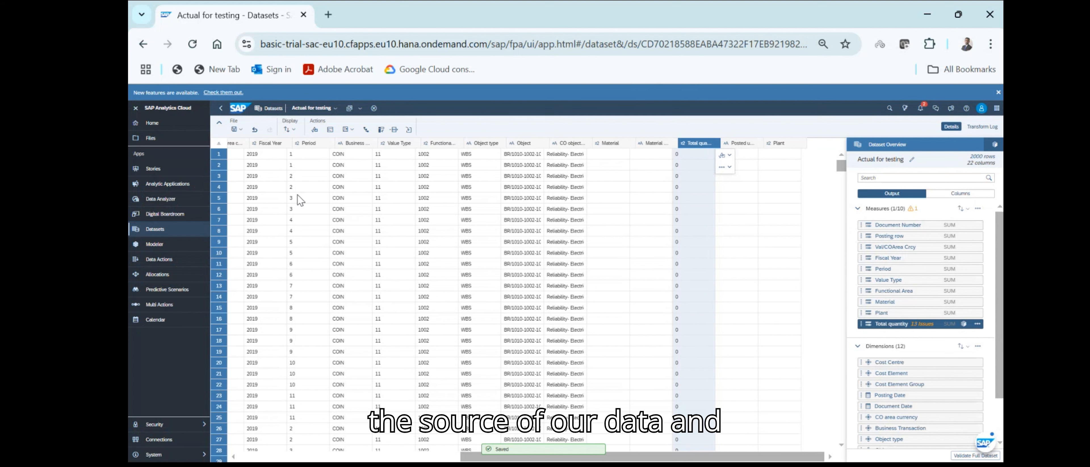
Step: Create a story from a Smart Discovery using the Classic Design Experience
{"action": "left_click", "coordinate": [177, 170]}
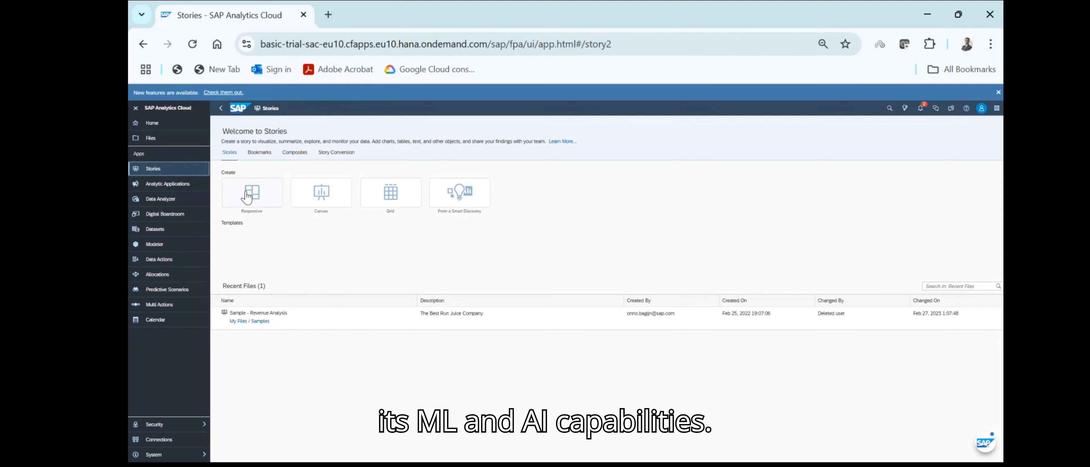
{"action": "left_click", "coordinate": [249, 195]}
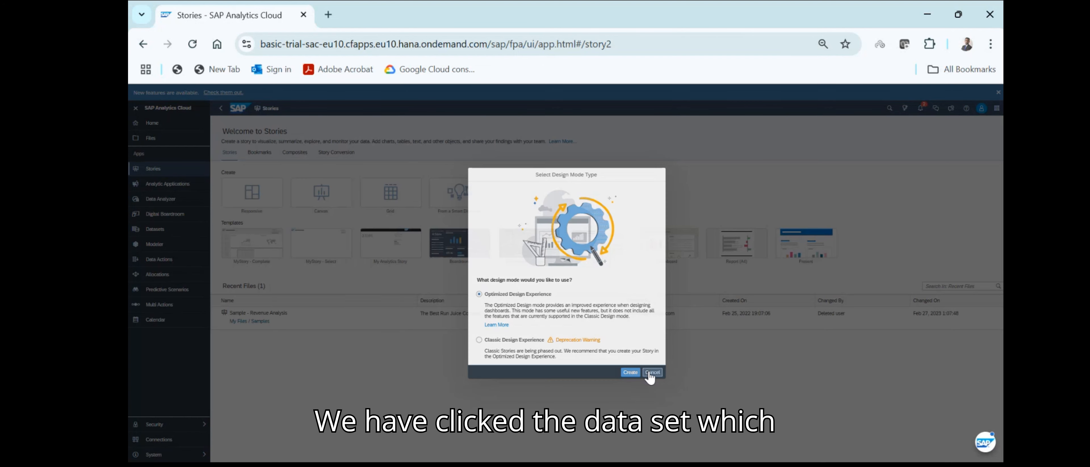
{"action": "left_click", "coordinate": [652, 373]}
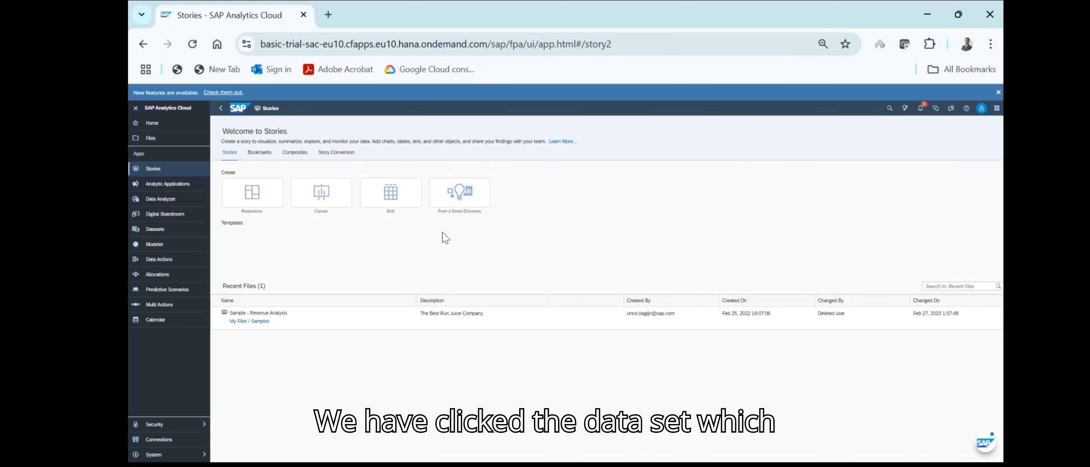
{"action": "left_click", "coordinate": [459, 205]}
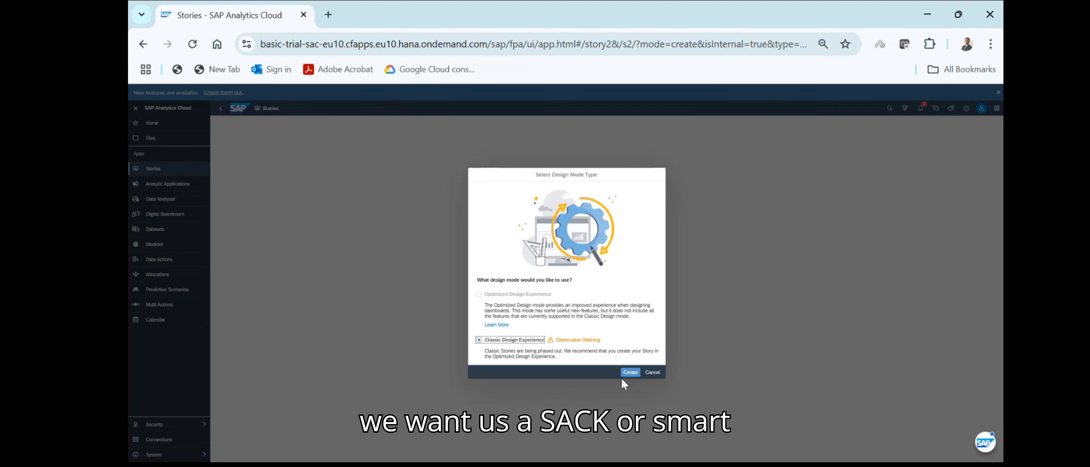
{"action": "left_click", "coordinate": [630, 372]}
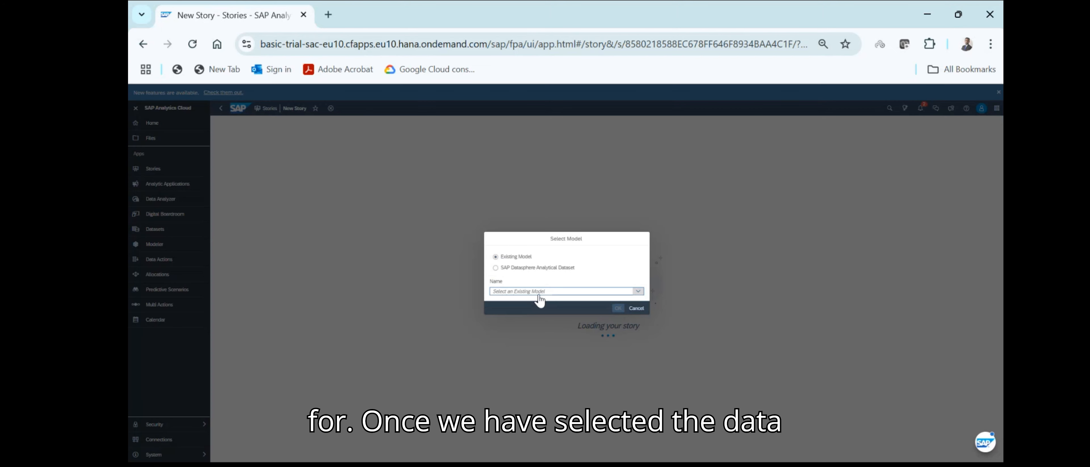
Step: Choose the Actual for testing dataset from the existing models as the story's data source
{"action": "left_click", "coordinate": [539, 291]}
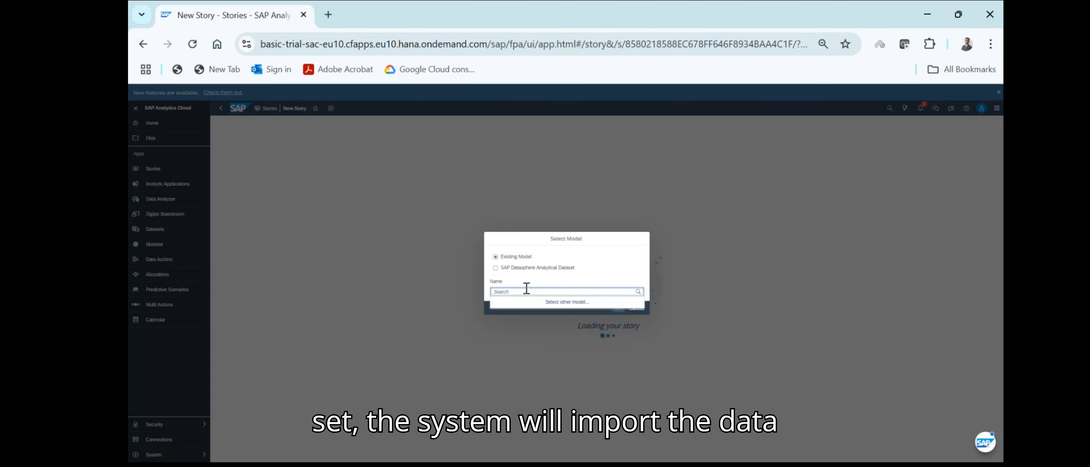
{"action": "left_click", "coordinate": [531, 301]}
{"action": "left_click", "coordinate": [624, 290]}
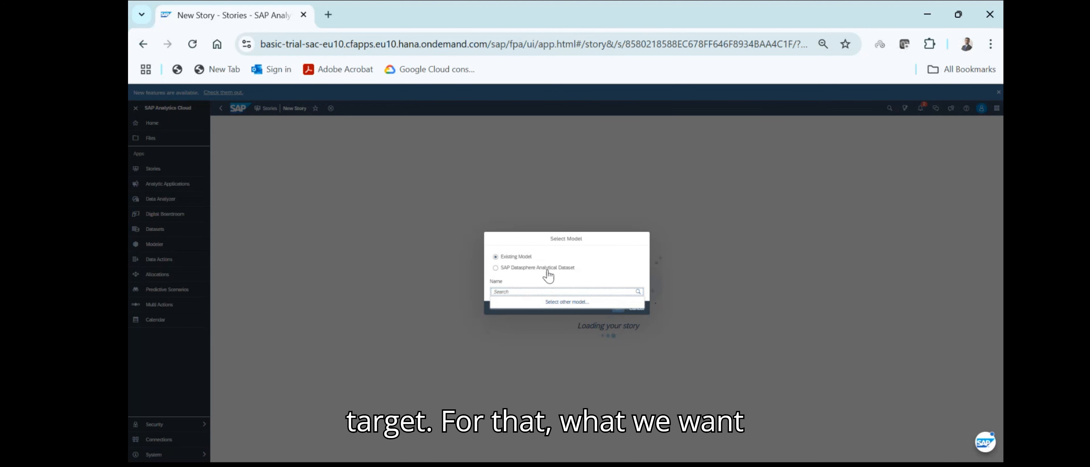
{"action": "left_click", "coordinate": [548, 307]}
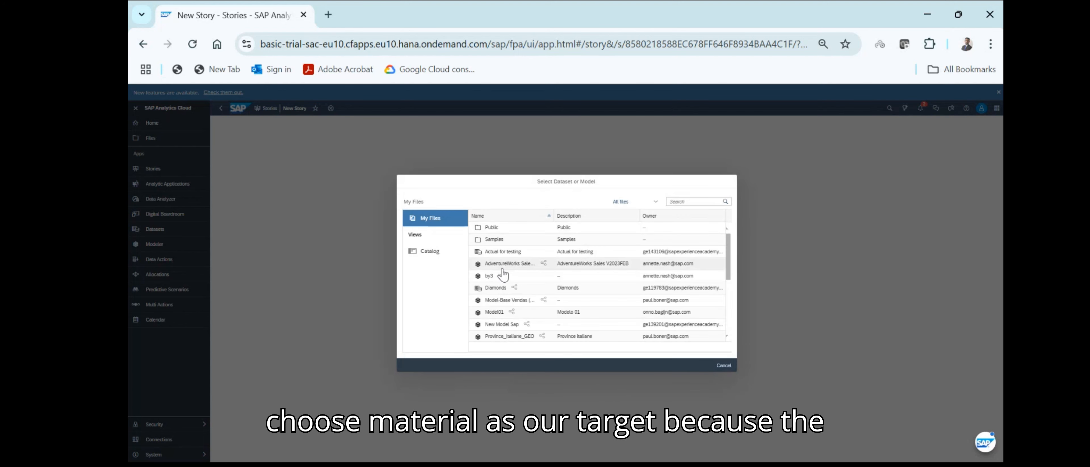
{"action": "left_click", "coordinate": [506, 253]}
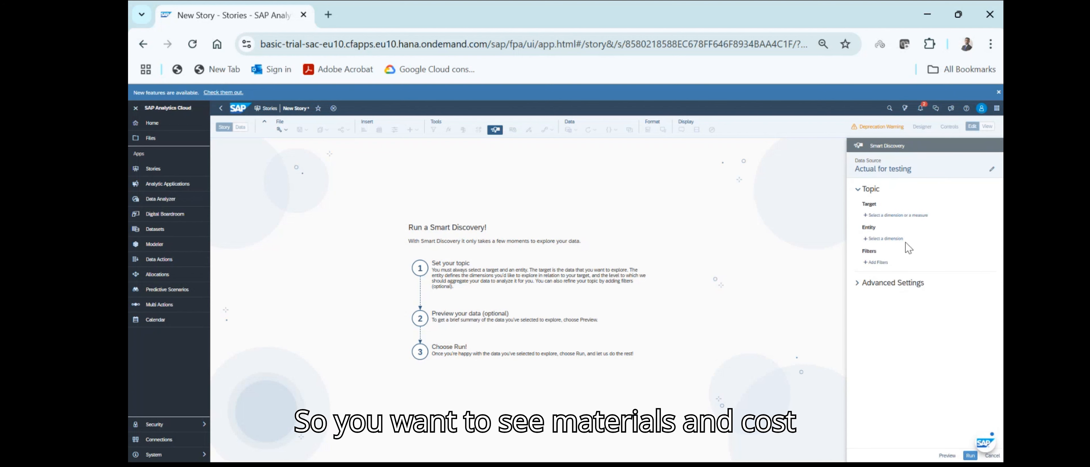
Step: Set the Material measure as the Smart Discovery target
{"action": "left_click", "coordinate": [871, 215]}
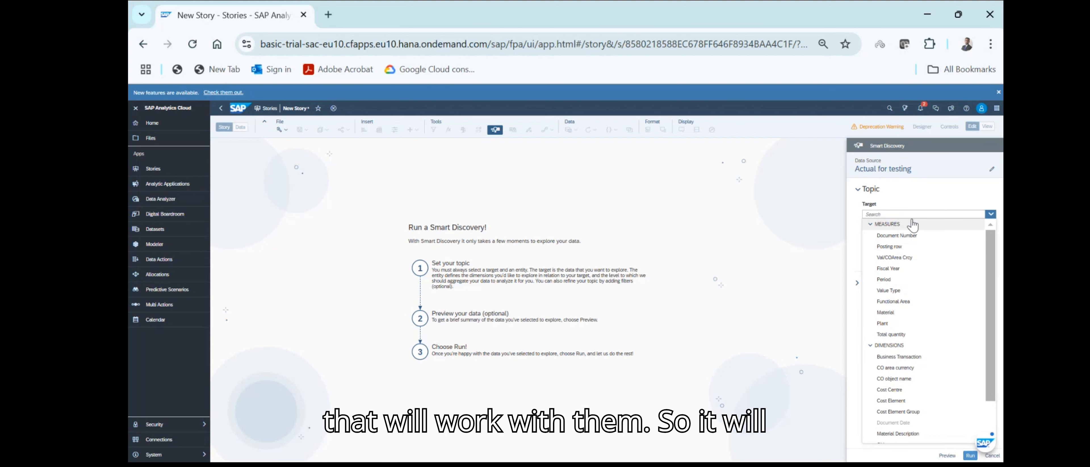
{"action": "type", "text": "m"}
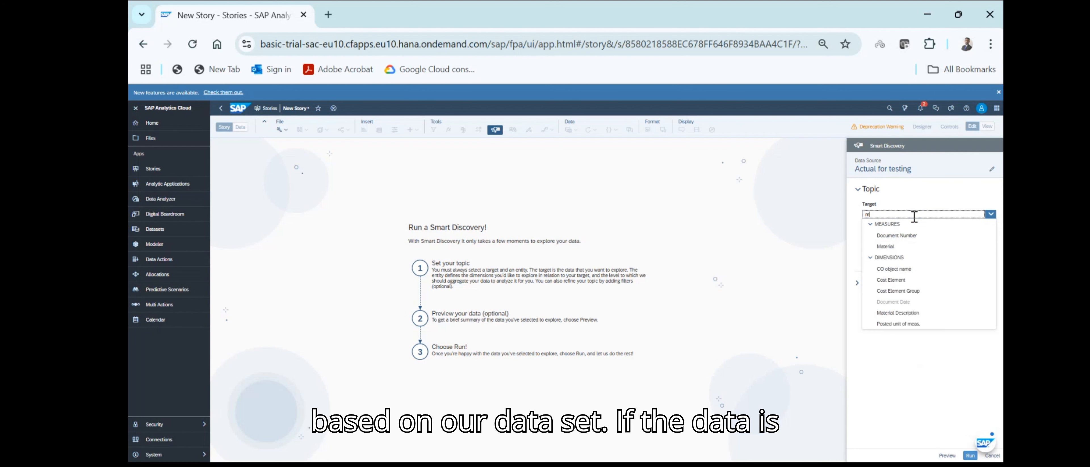
{"action": "type", "text": "aterial"}
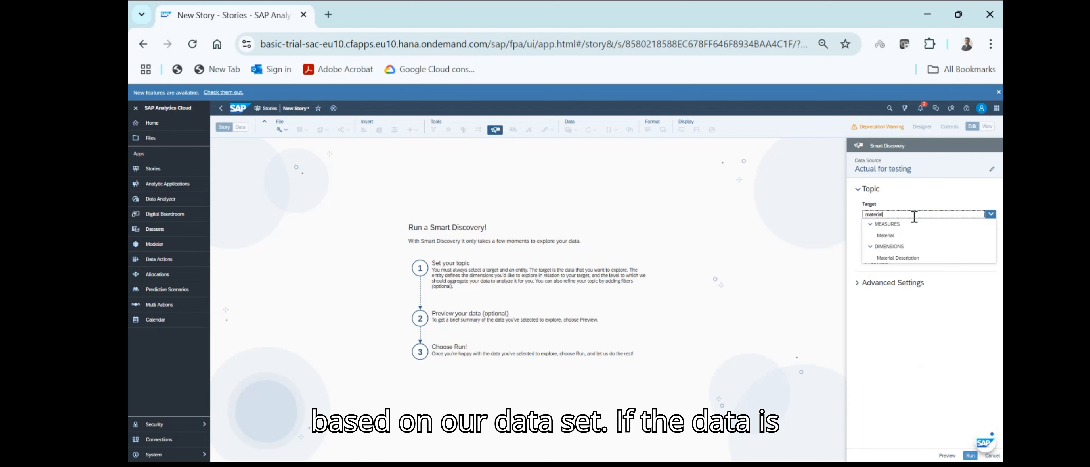
{"action": "left_click", "coordinate": [898, 236]}
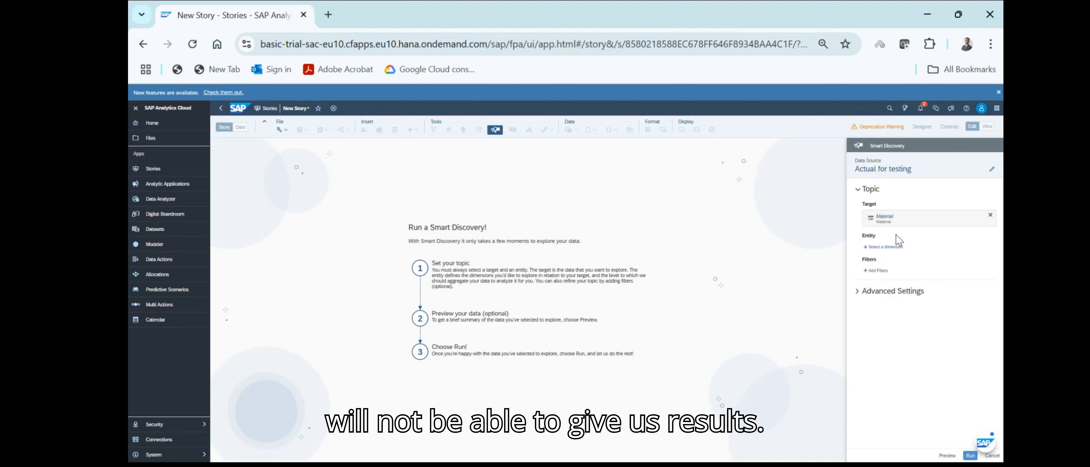
Step: Set the Cost Centre dimension as the Smart Discovery entity
{"action": "left_click", "coordinate": [881, 246]}
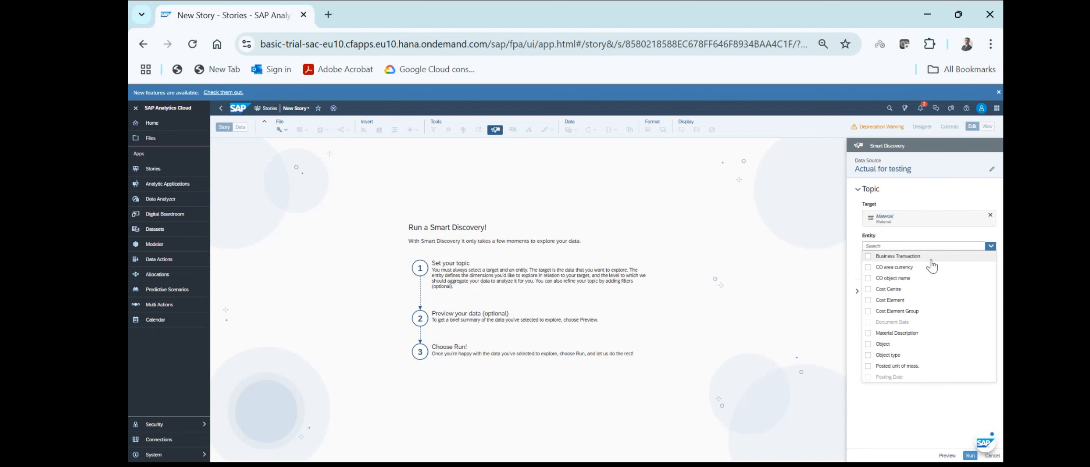
{"action": "type", "text": "c"}
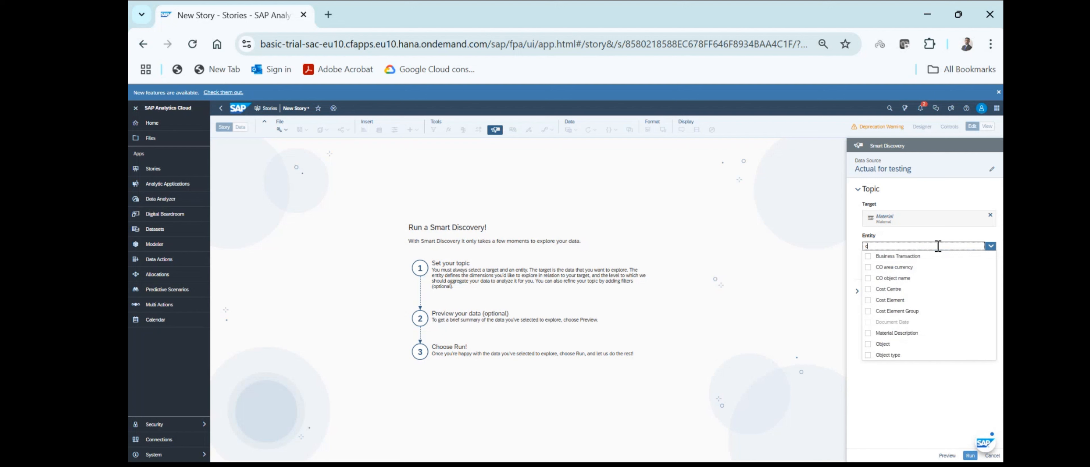
{"action": "type", "text": "ost ce"}
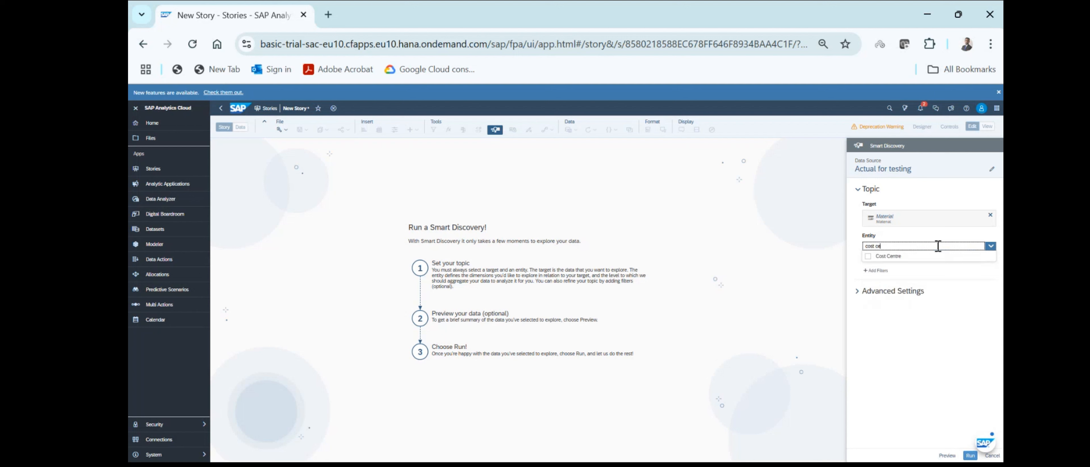
{"action": "left_click", "coordinate": [909, 257]}
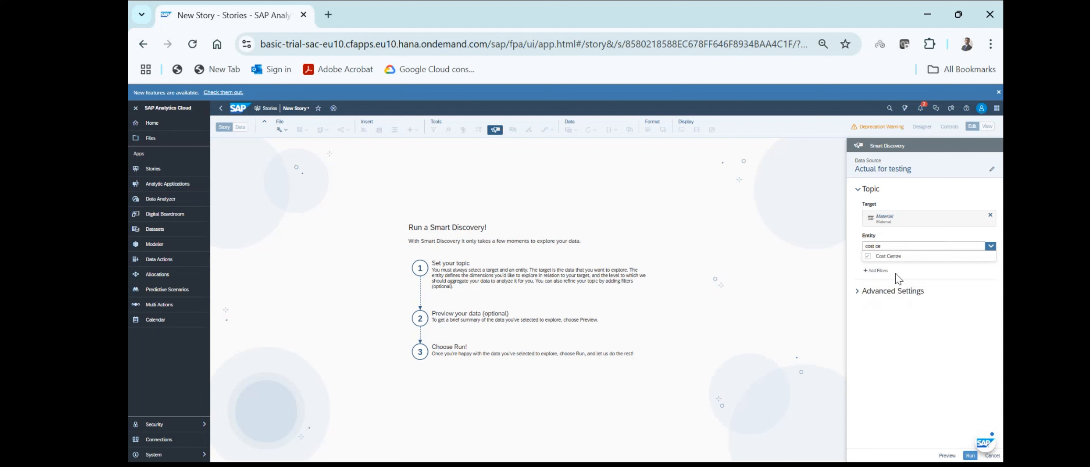
{"action": "left_click", "coordinate": [877, 275]}
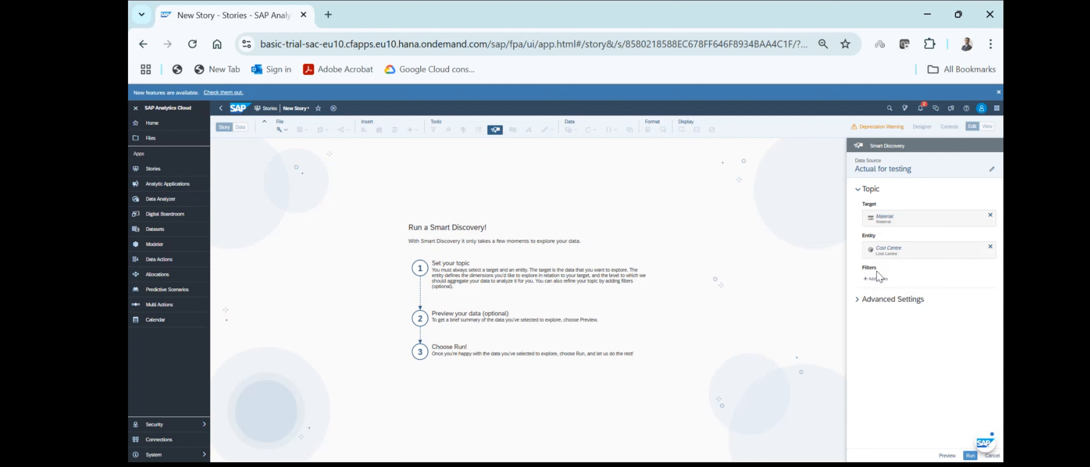
Step: Try to run the Smart Discovery with a dynamic Posting Date range filter covering 2025 to 2025
{"action": "left_click", "coordinate": [883, 281]}
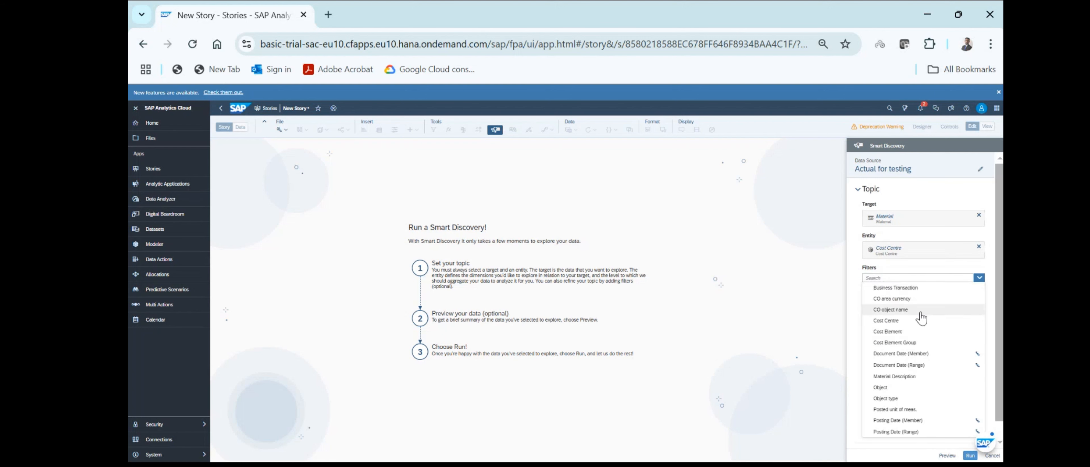
{"action": "scroll", "coordinate": [920, 317], "scroll_direction": "down", "scroll_amount": 1}
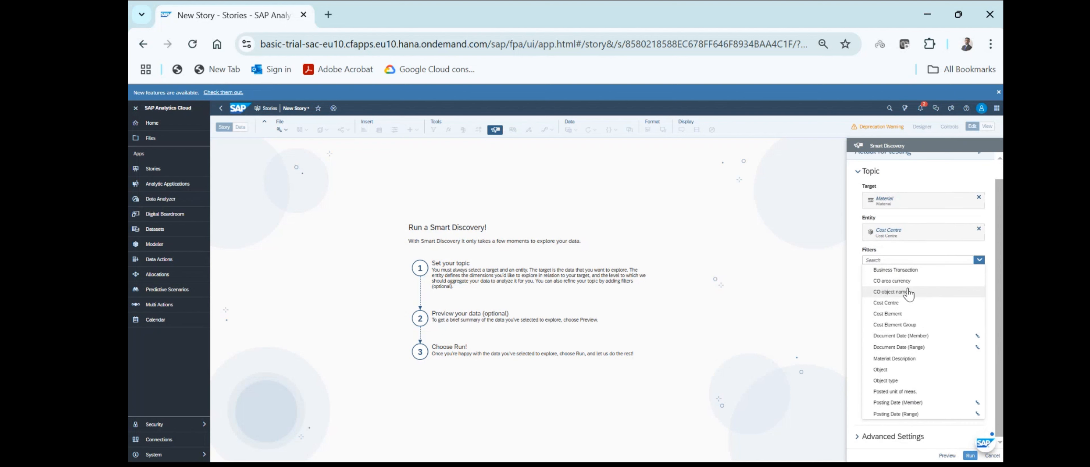
{"action": "left_click", "coordinate": [906, 260]}
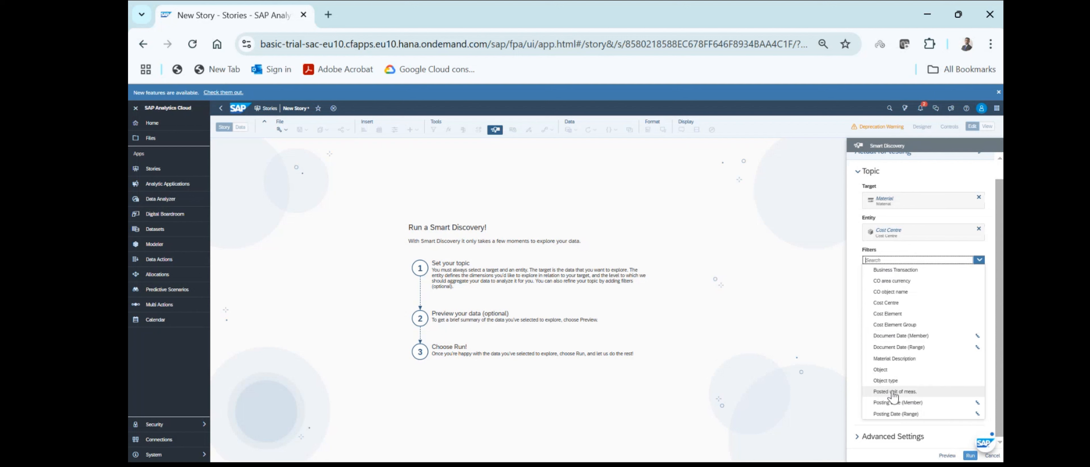
{"action": "left_click", "coordinate": [890, 413]}
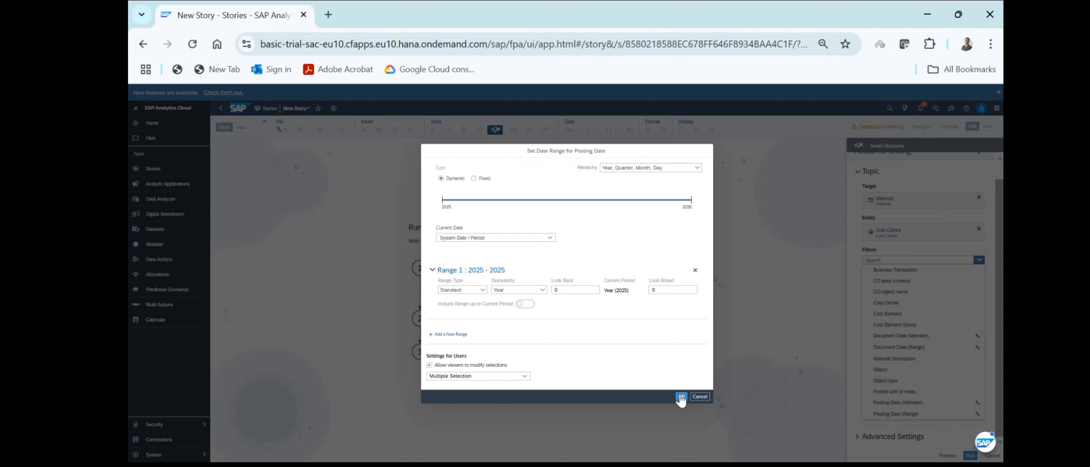
{"action": "left_click", "coordinate": [681, 397]}
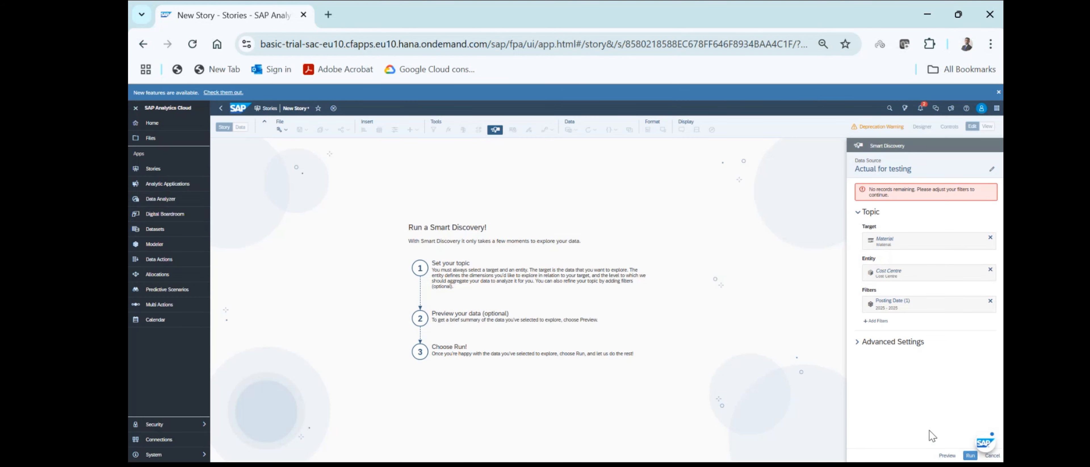
{"action": "left_click", "coordinate": [971, 455]}
Step: Remove the Posting Date filter and run the Smart Discovery of Material for Cost Centre
{"action": "left_click", "coordinate": [915, 303]}
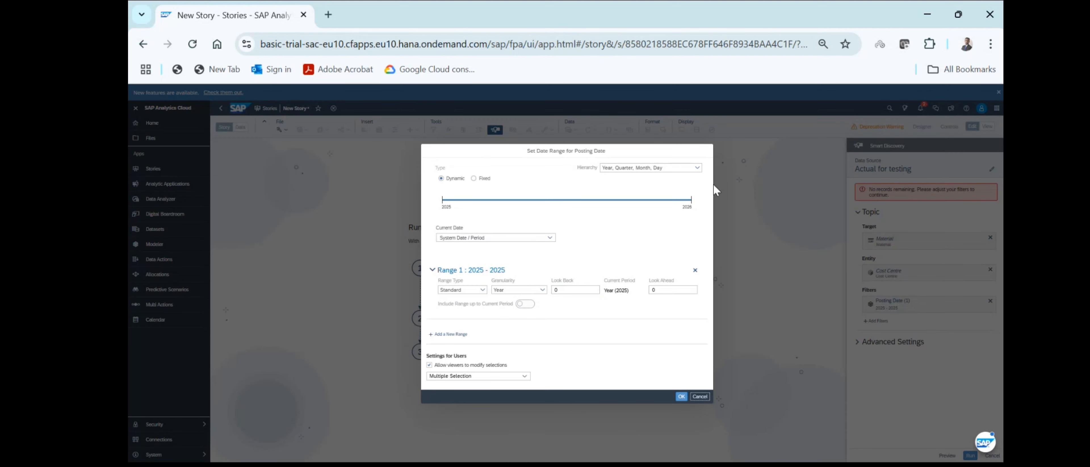
{"action": "left_click", "coordinate": [697, 396]}
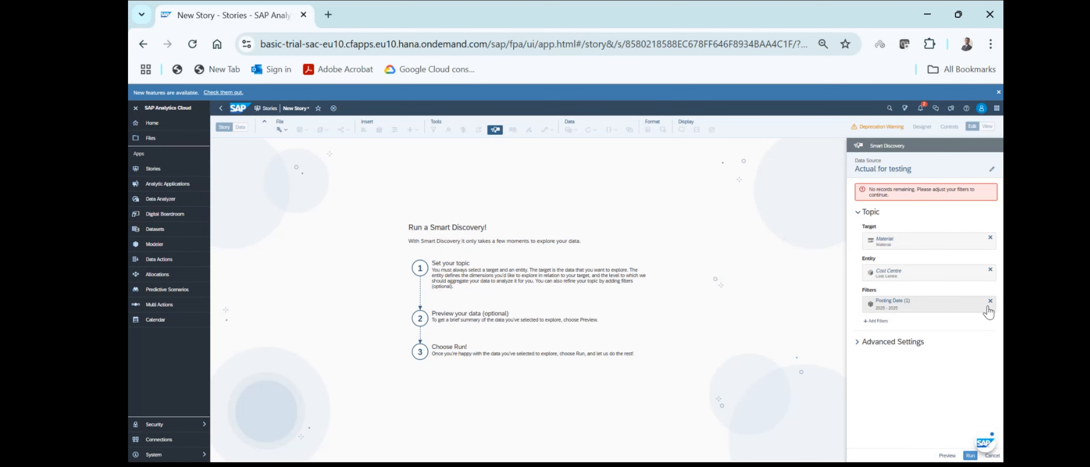
{"action": "left_click", "coordinate": [990, 301]}
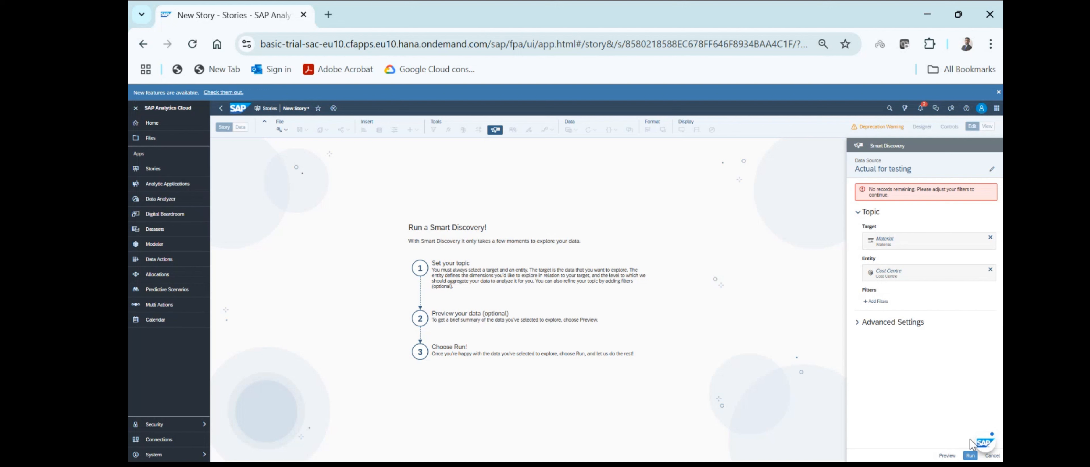
{"action": "left_click", "coordinate": [969, 456]}
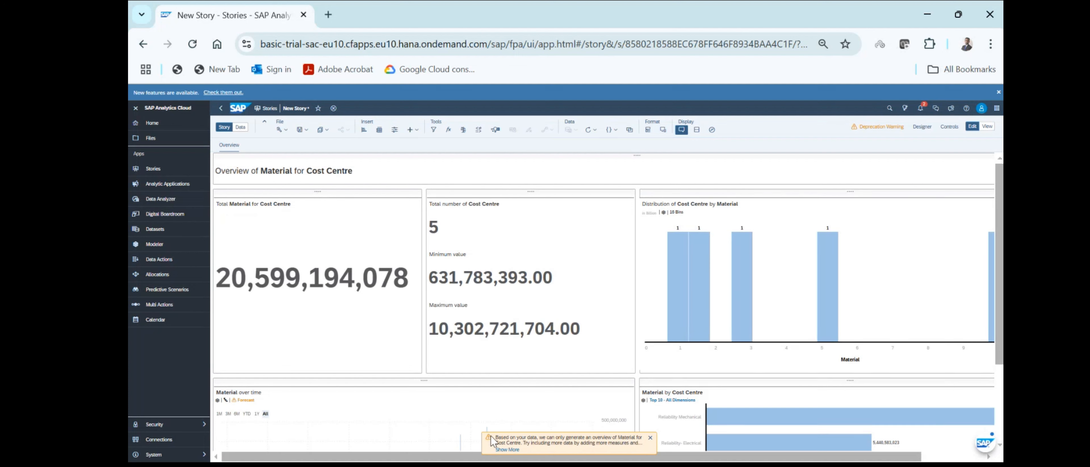
Step: Highlight the text of the notice about the generated overview and select the Total Material for Cost Centre tile
{"action": "left_click_drag", "start_coordinate": [641, 443], "coordinate": [494, 426]}
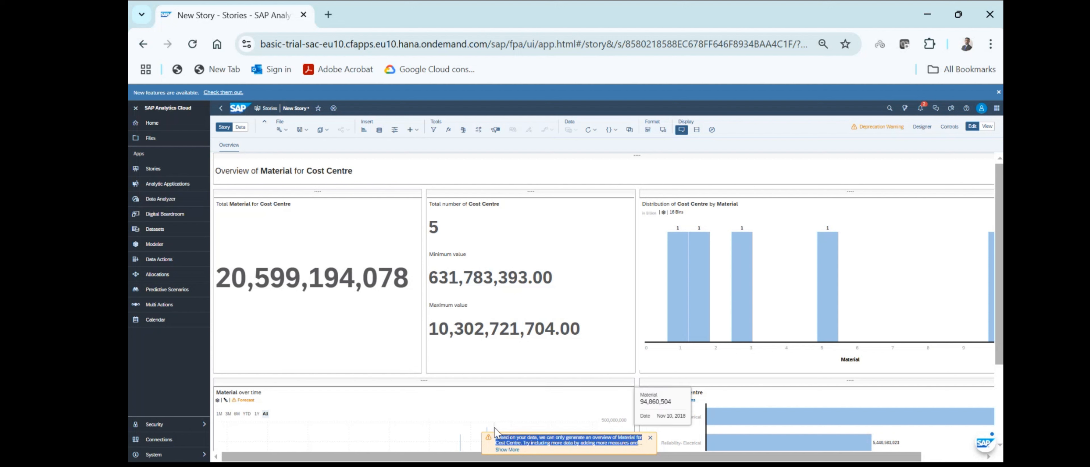
{"action": "left_click", "coordinate": [373, 315]}
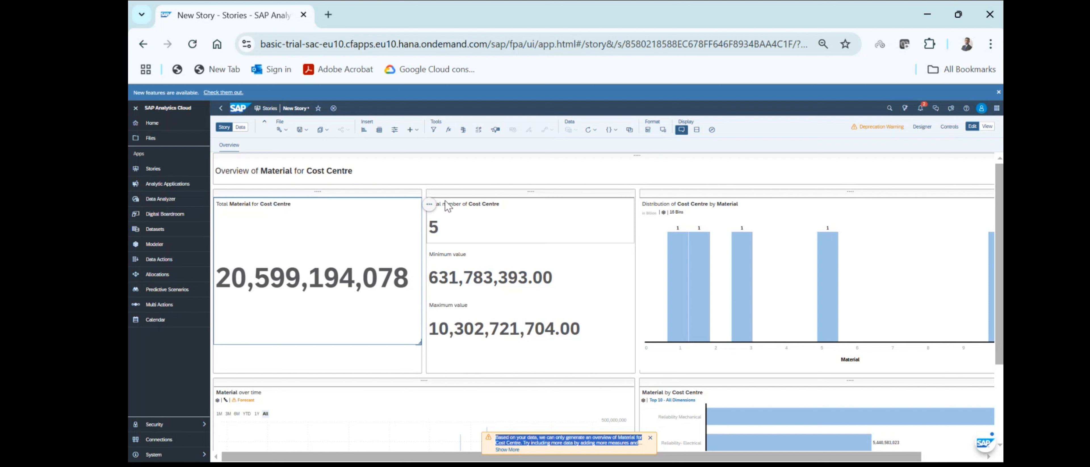
Step: Set the Distribution of Cost Centre by Material chart's border to Right Border and look through its other styling options
{"action": "left_click", "coordinate": [743, 250]}
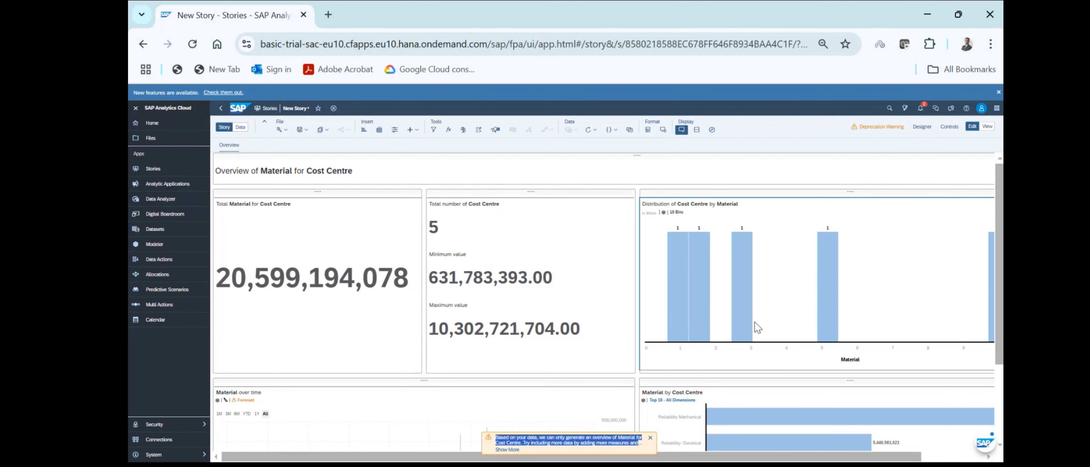
{"action": "scroll", "coordinate": [755, 324], "scroll_direction": "right", "scroll_amount": 2}
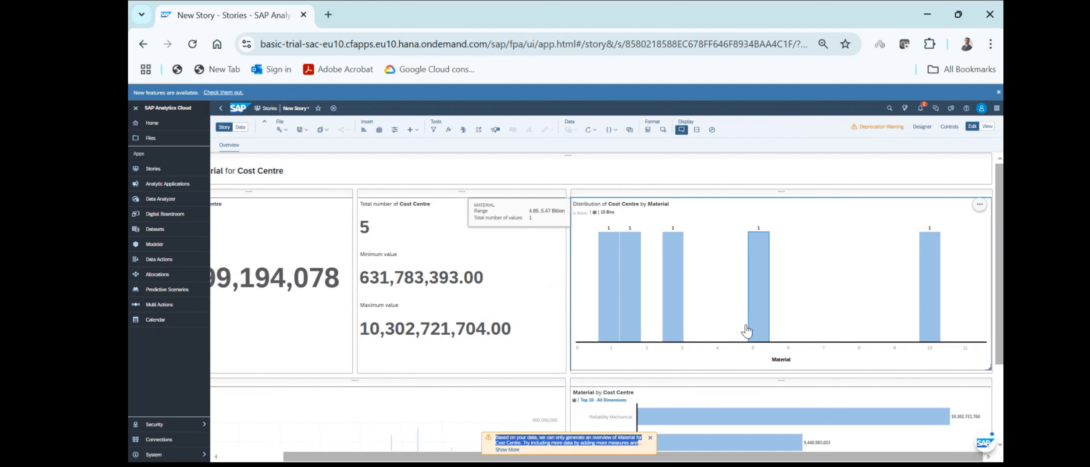
{"action": "left_click", "coordinate": [979, 204]}
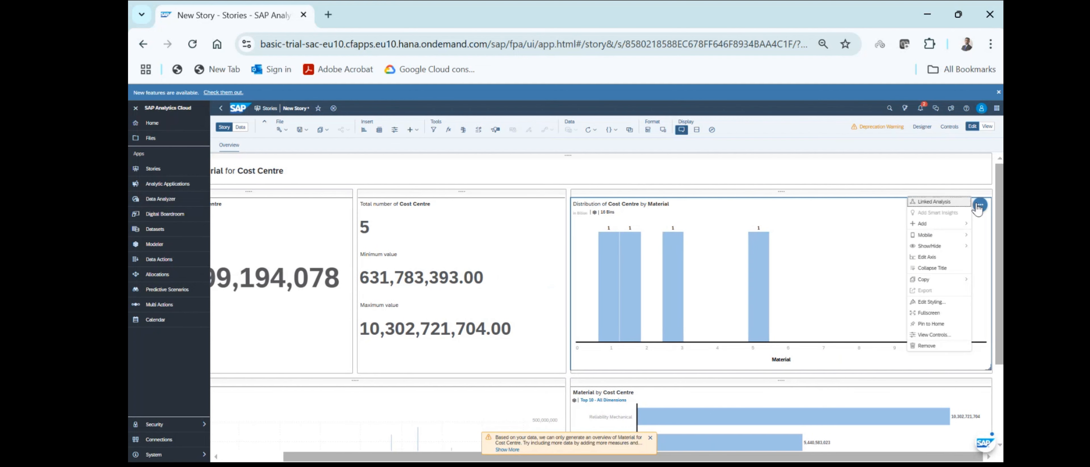
{"action": "mouse_move", "coordinate": [940, 239]}
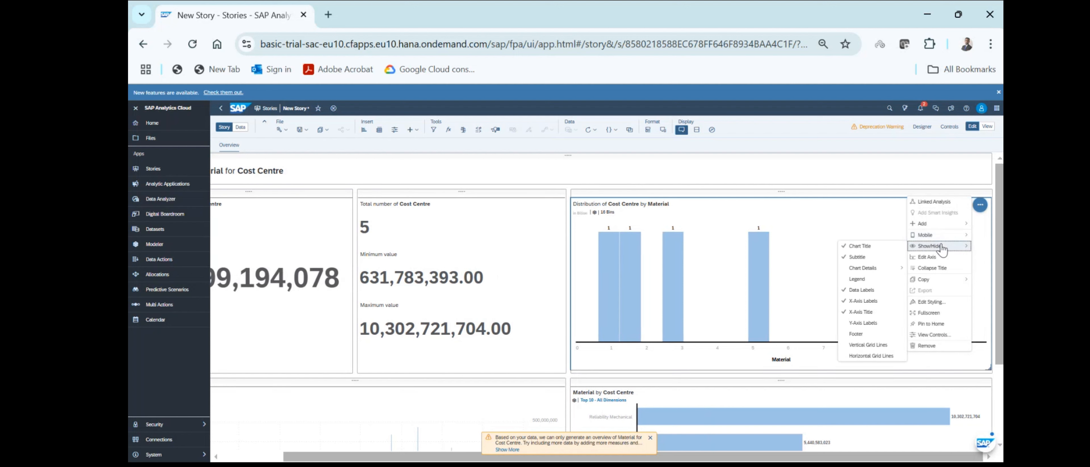
{"action": "left_click", "coordinate": [937, 305]}
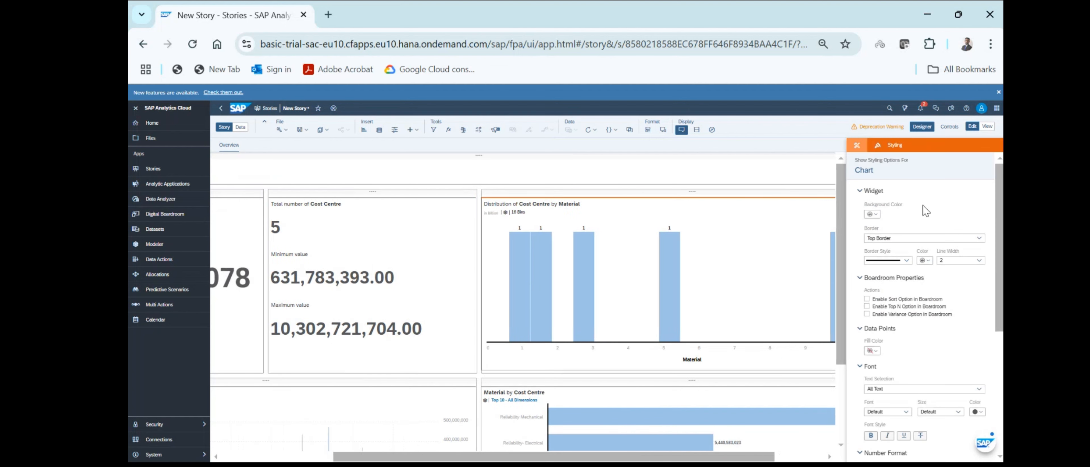
{"action": "left_click", "coordinate": [980, 240]}
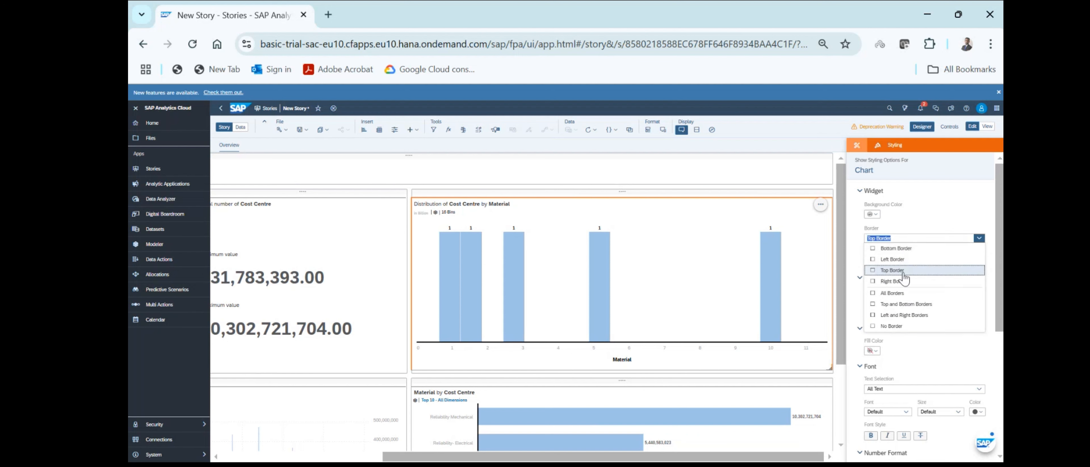
{"action": "left_click", "coordinate": [909, 283]}
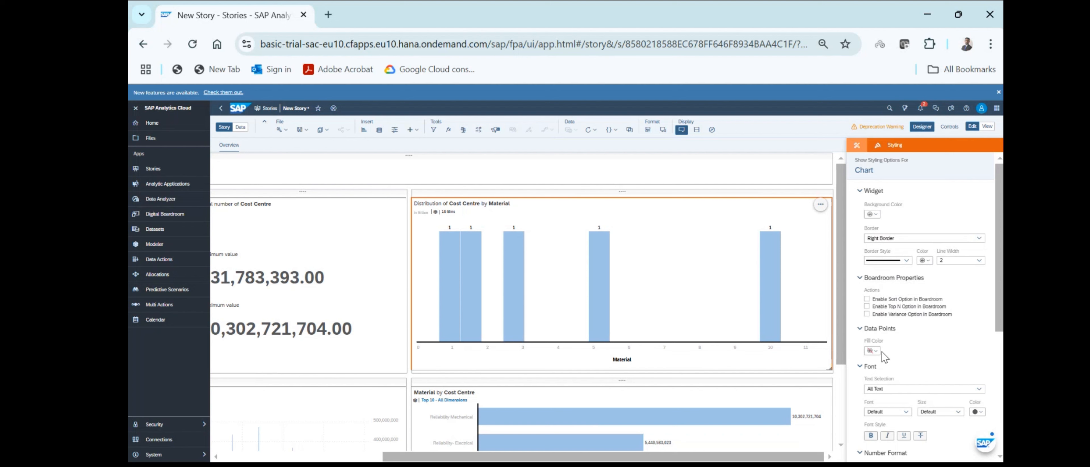
{"action": "scroll", "coordinate": [882, 352], "scroll_direction": "down", "scroll_amount": 3}
{"action": "scroll", "coordinate": [899, 429], "scroll_direction": "down", "scroll_amount": 2}
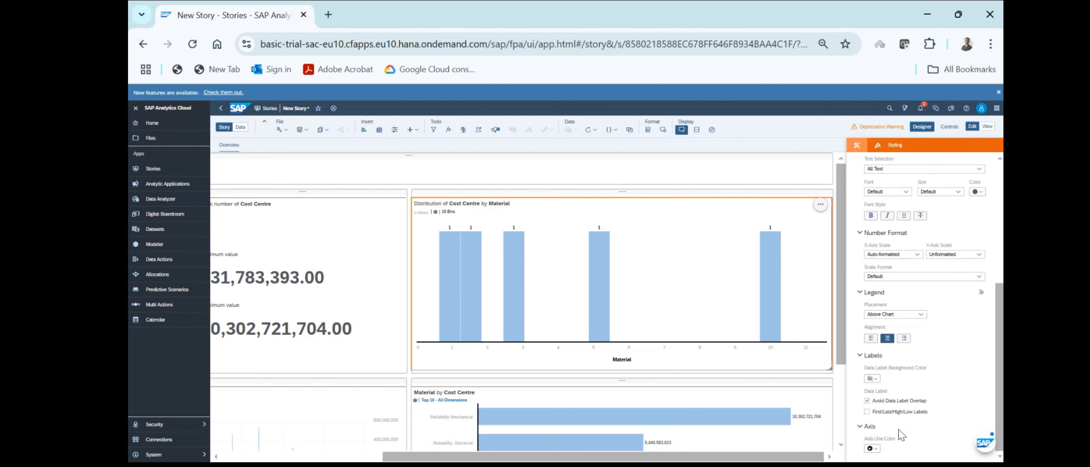
Step: Rank the Material by Cost Centre chart by the Top 5 of the Cost Centre dimension
{"action": "scroll", "coordinate": [781, 388], "scroll_direction": "down", "scroll_amount": 3}
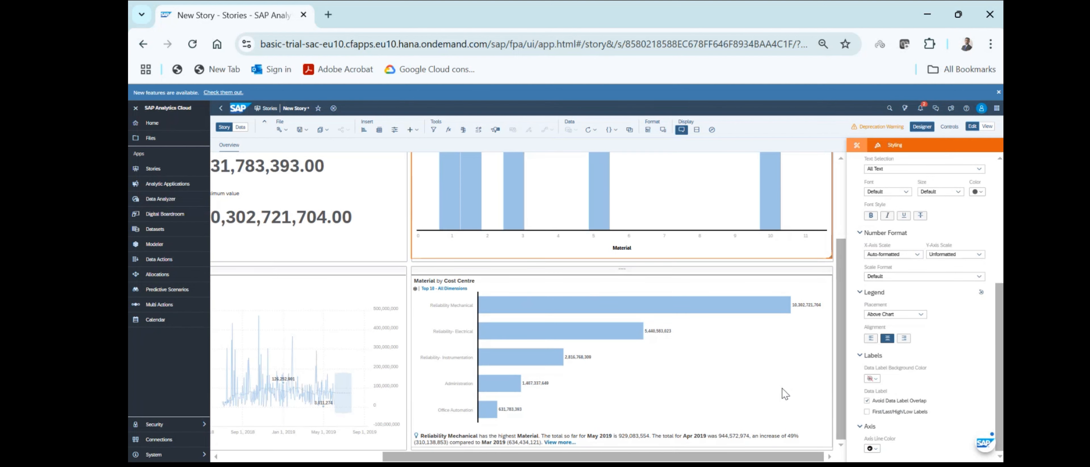
{"action": "left_click", "coordinate": [705, 393]}
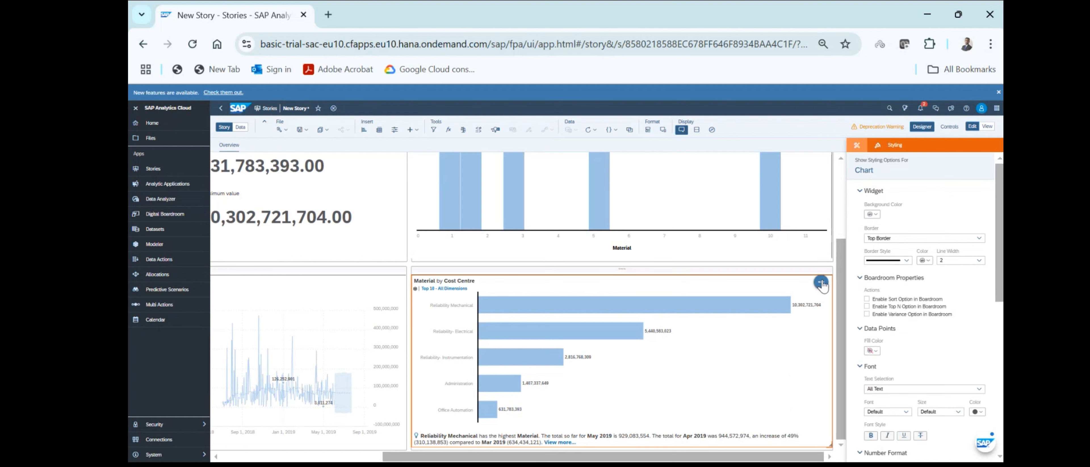
{"action": "left_click", "coordinate": [820, 282]}
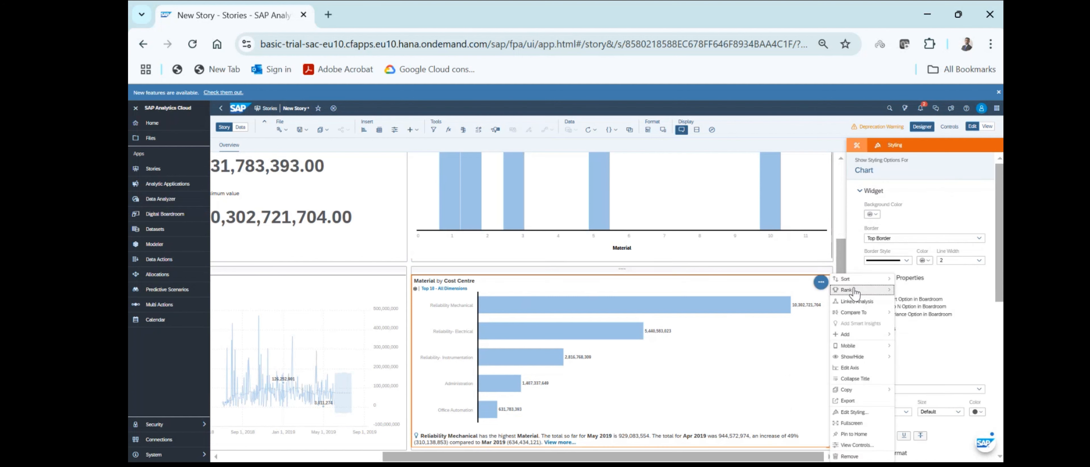
{"action": "mouse_move", "coordinate": [853, 292]}
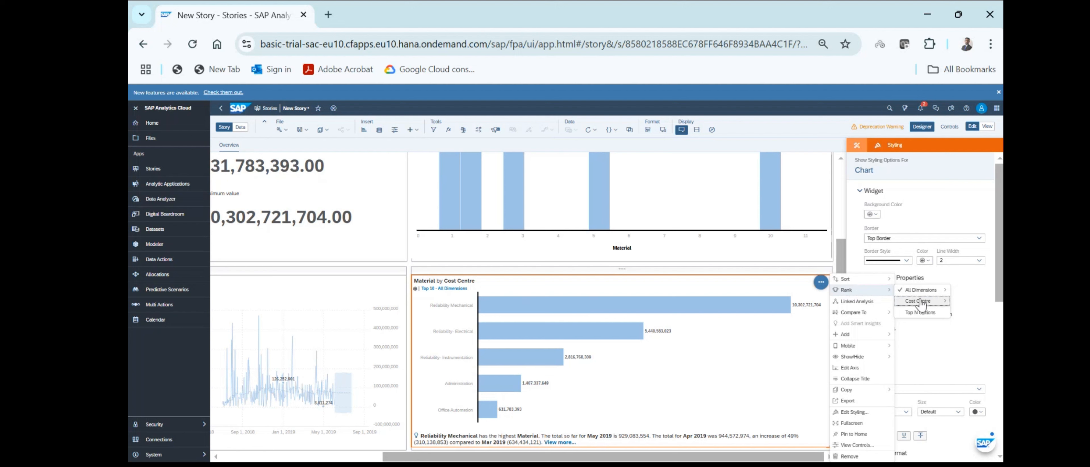
{"action": "mouse_move", "coordinate": [921, 303]}
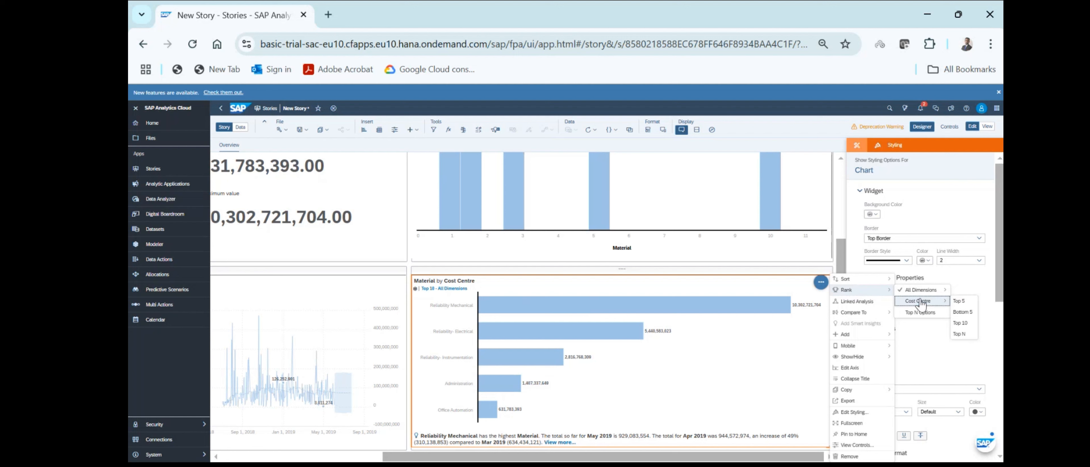
{"action": "left_click", "coordinate": [958, 300]}
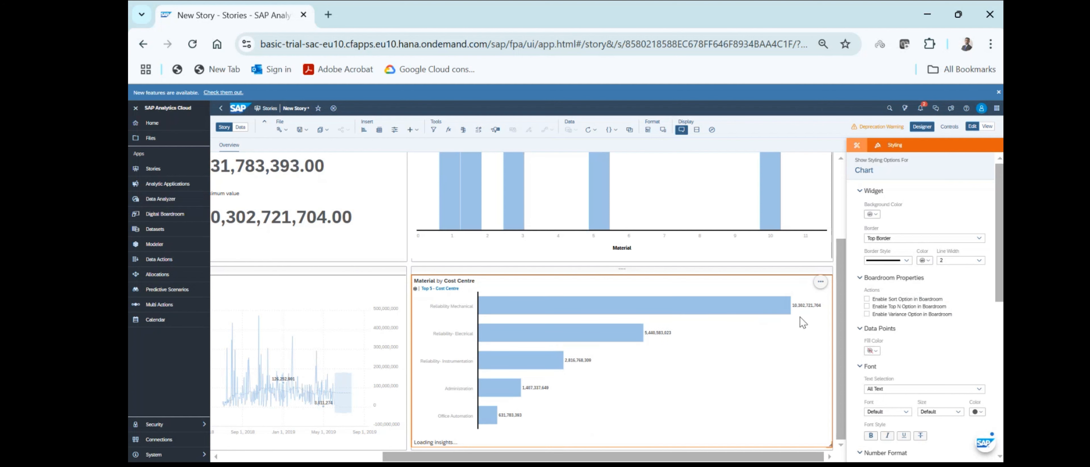
Step: Apply a Top N ranking to the Material by Cost Centre chart with mode Top, value 5, All Dimensions and measure Material
{"action": "left_click", "coordinate": [821, 282]}
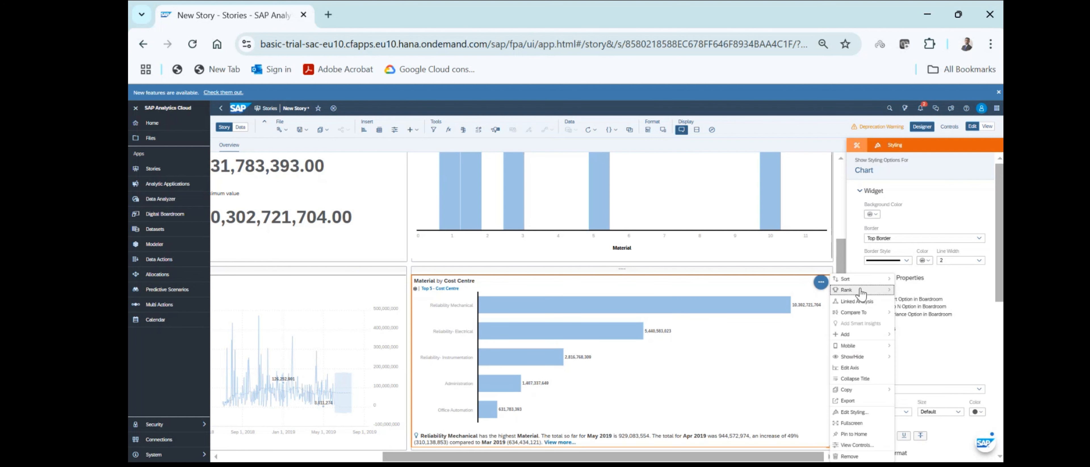
{"action": "mouse_move", "coordinate": [865, 291]}
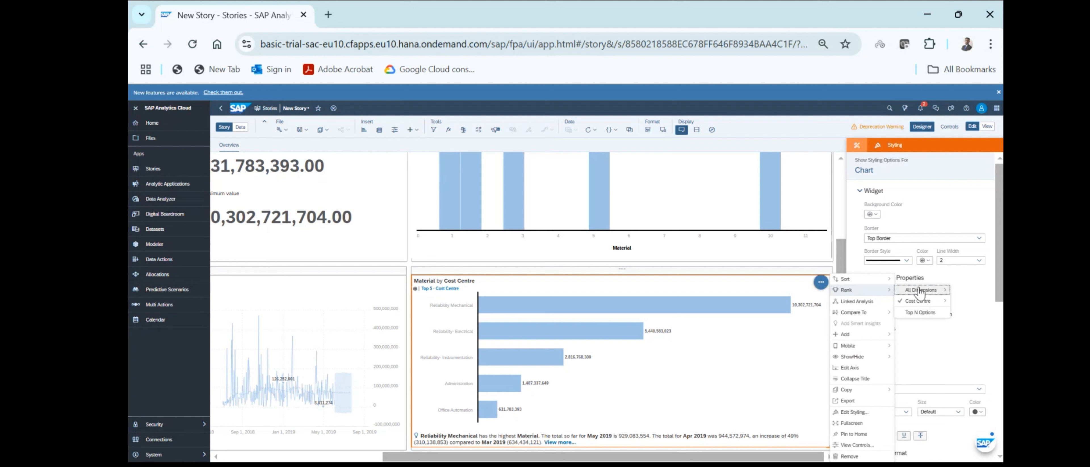
{"action": "mouse_move", "coordinate": [922, 291]}
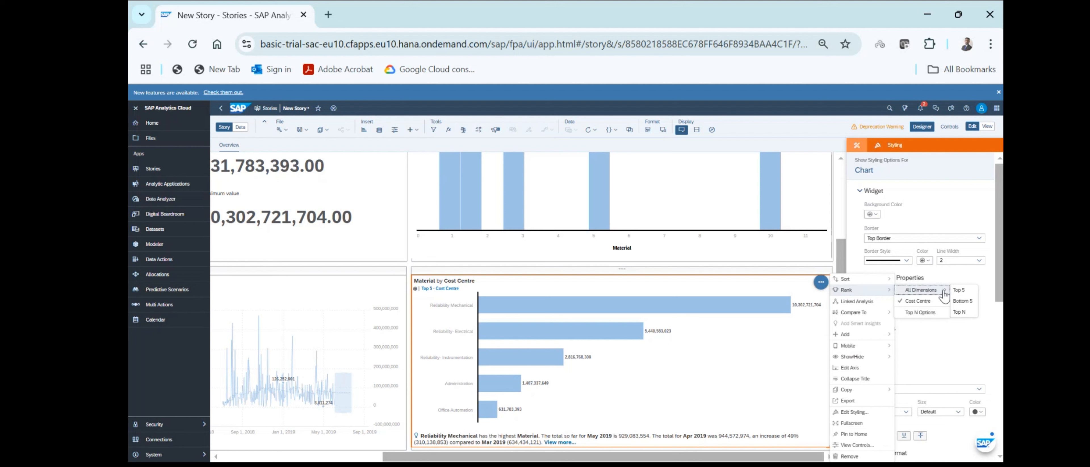
{"action": "left_click", "coordinate": [959, 313]}
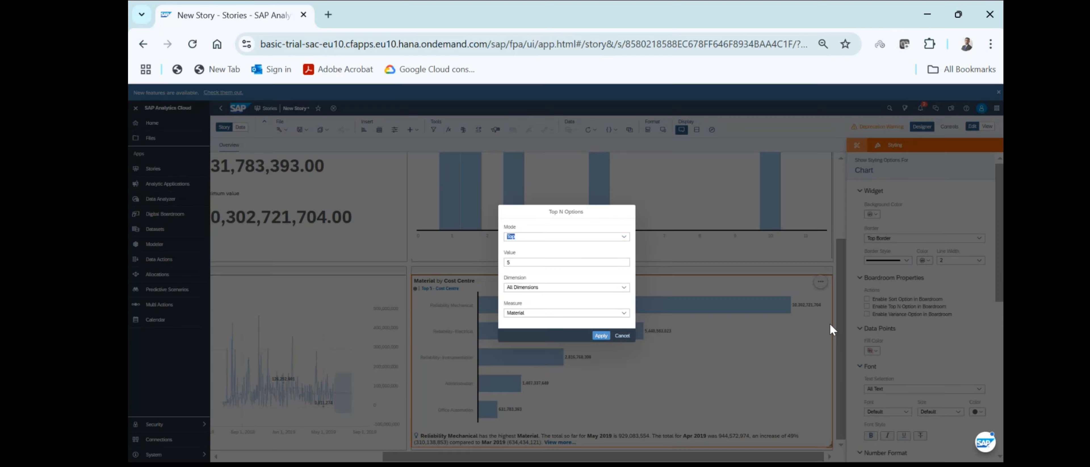
{"action": "left_click", "coordinate": [601, 335]}
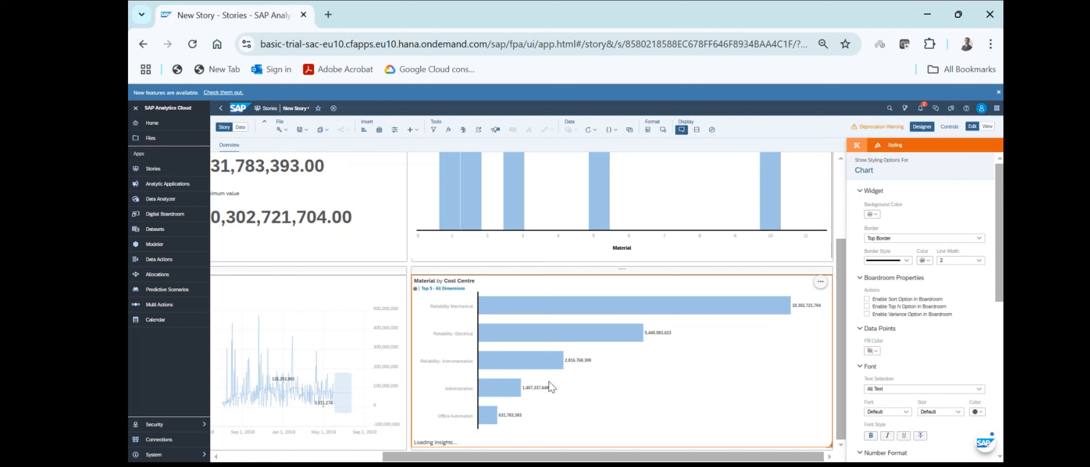
Step: Examine the Material forecast quality explanation in the Material over time chart, highlighting its text, and close the forecast details
{"action": "scroll", "coordinate": [357, 379], "scroll_direction": "left", "scroll_amount": 5}
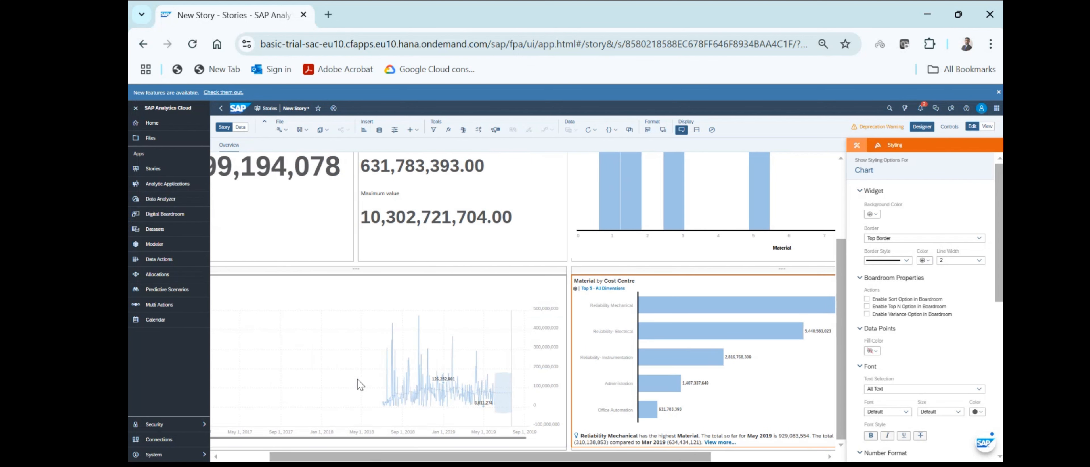
{"action": "scroll", "coordinate": [359, 383], "scroll_direction": "left", "scroll_amount": 2}
{"action": "left_click", "coordinate": [527, 304]}
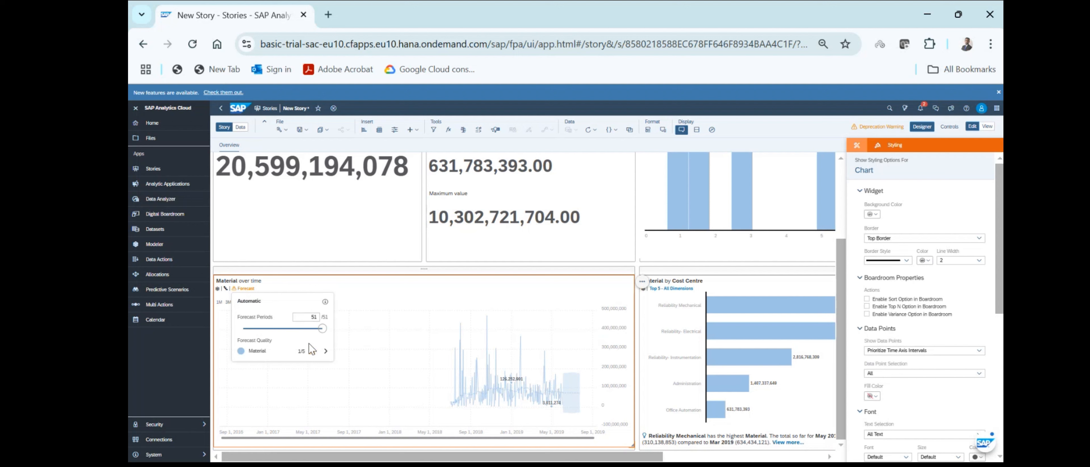
{"action": "left_click", "coordinate": [323, 352]}
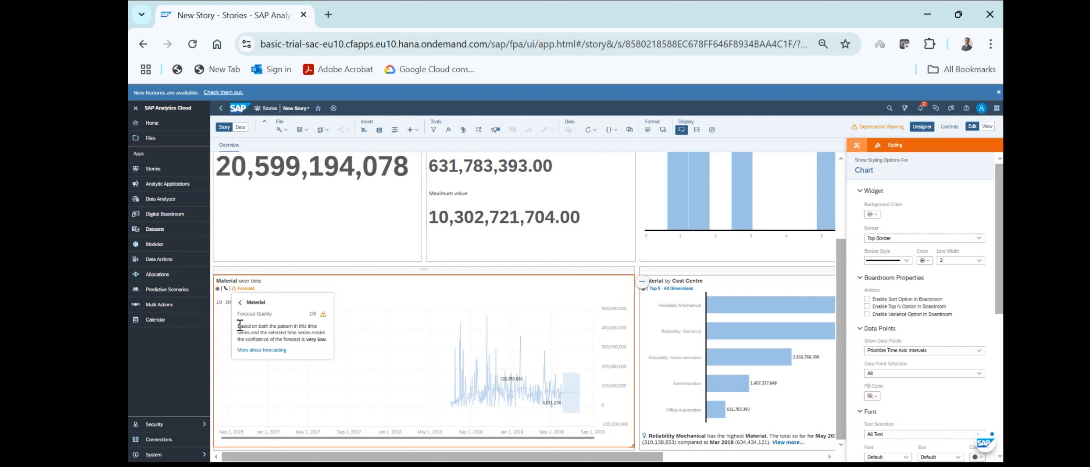
{"action": "left_click_drag", "start_coordinate": [237, 326], "coordinate": [320, 340]}
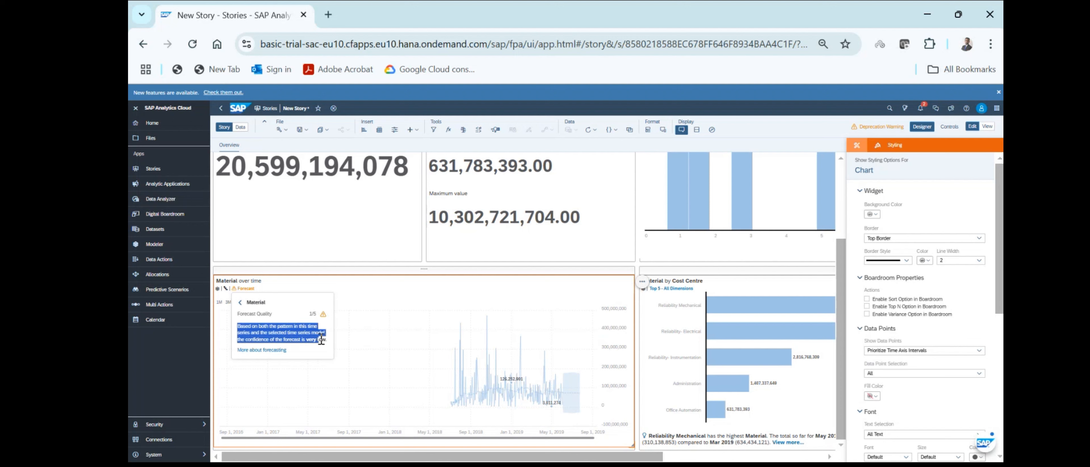
{"action": "left_click", "coordinate": [542, 297]}
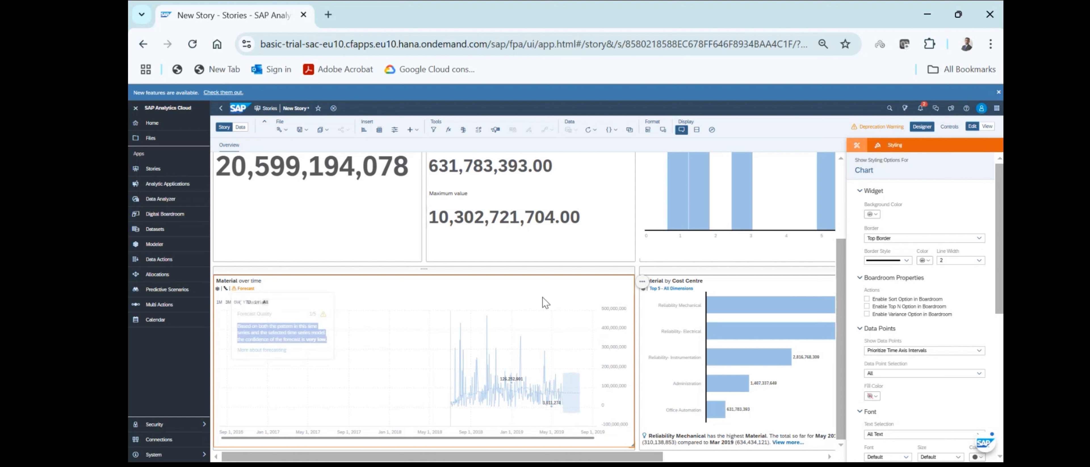
Step: Add Smart Insights to the Material over time chart and select the generated insight text
{"action": "left_click", "coordinate": [640, 282]}
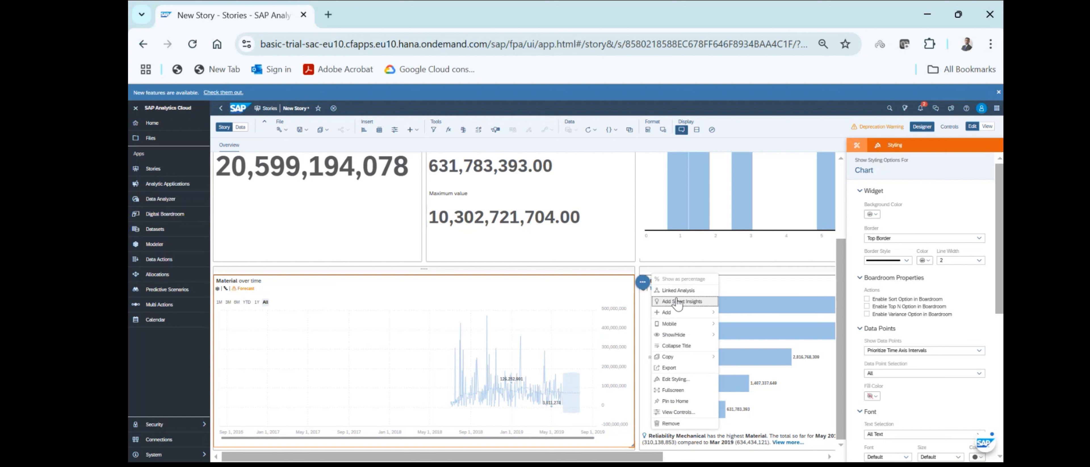
{"action": "left_click", "coordinate": [685, 305]}
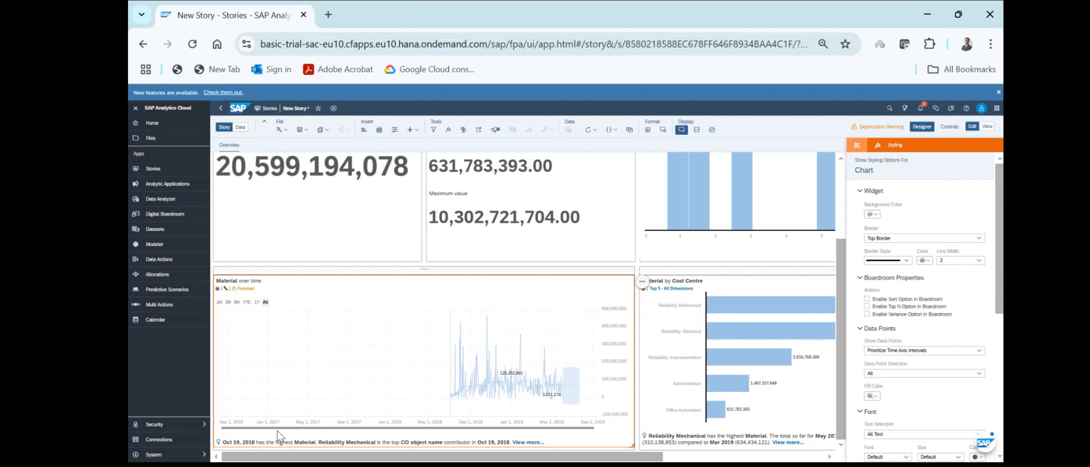
{"action": "left_click", "coordinate": [227, 444]}
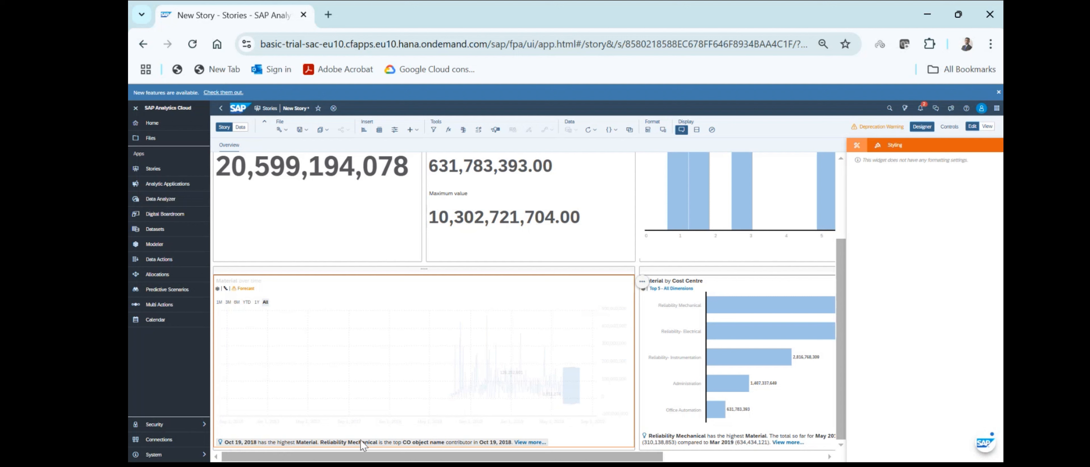
Step: Try to view more Smart Insights for the Material over time chart, dismiss the application error, and highlight the insight text
{"action": "triple_click", "coordinate": [521, 445]}
{"action": "left_click", "coordinate": [529, 442]}
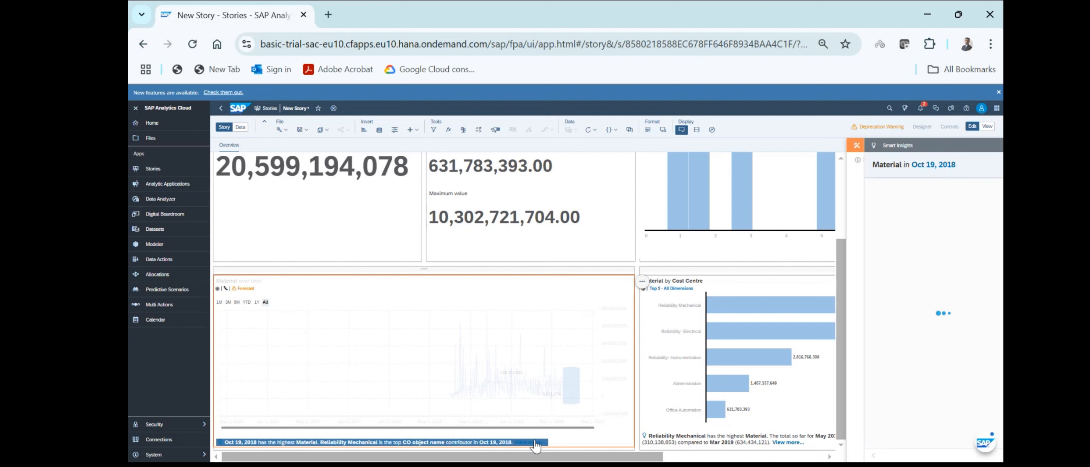
{"action": "right_click", "coordinate": [536, 440]}
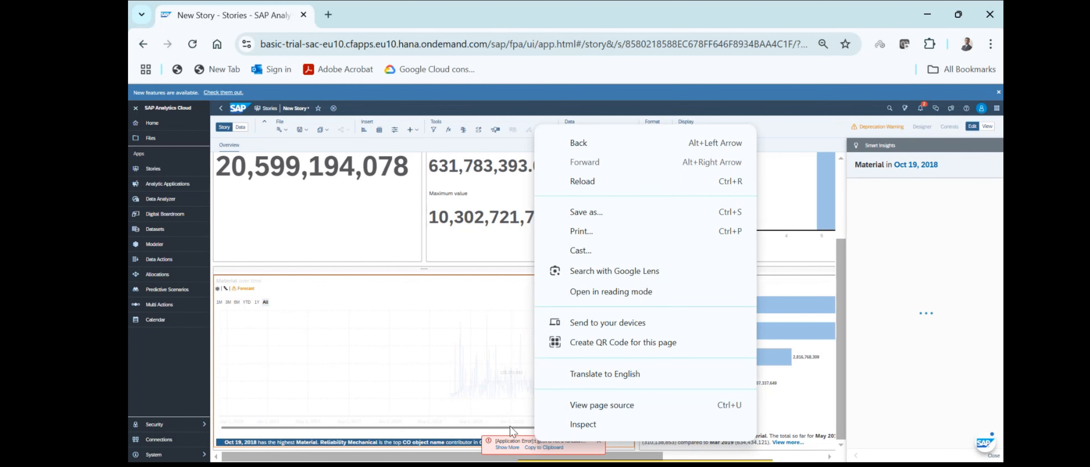
{"action": "left_click", "coordinate": [474, 442]}
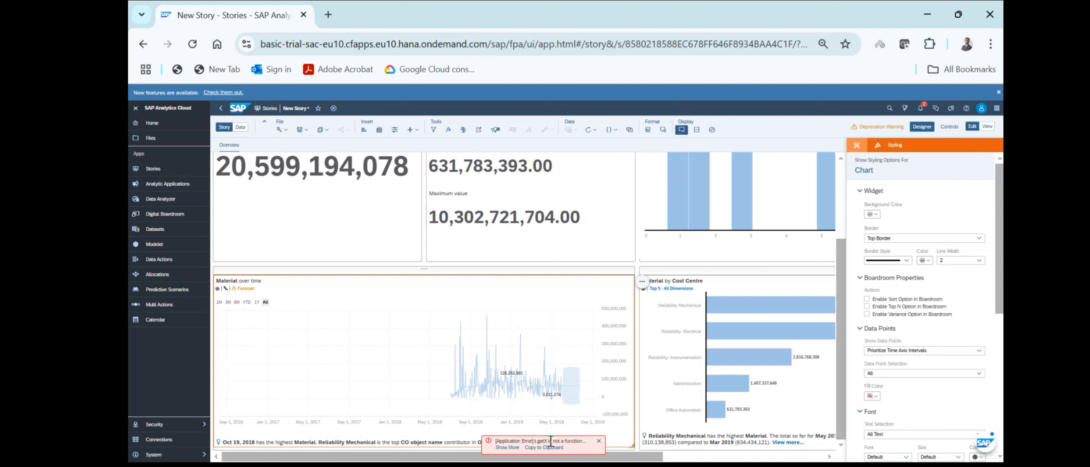
{"action": "left_click", "coordinate": [599, 440]}
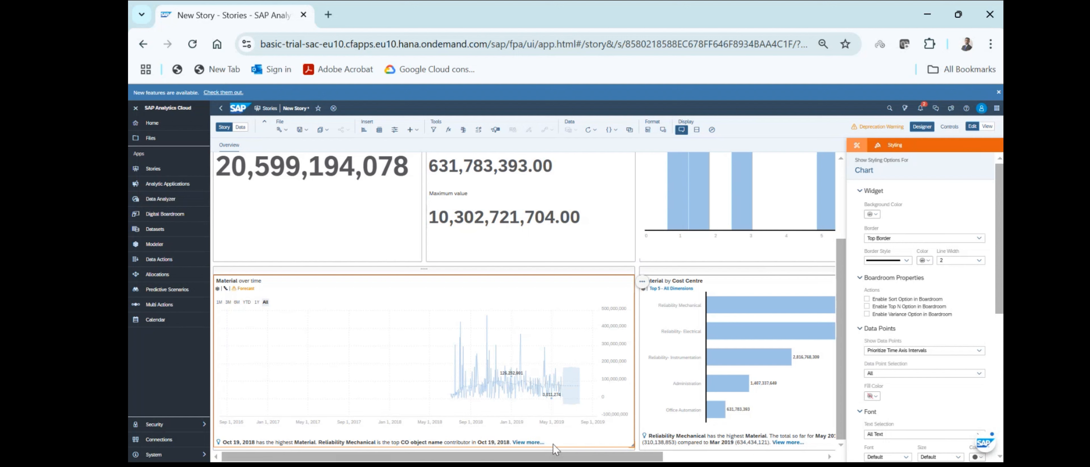
{"action": "left_click", "coordinate": [532, 443]}
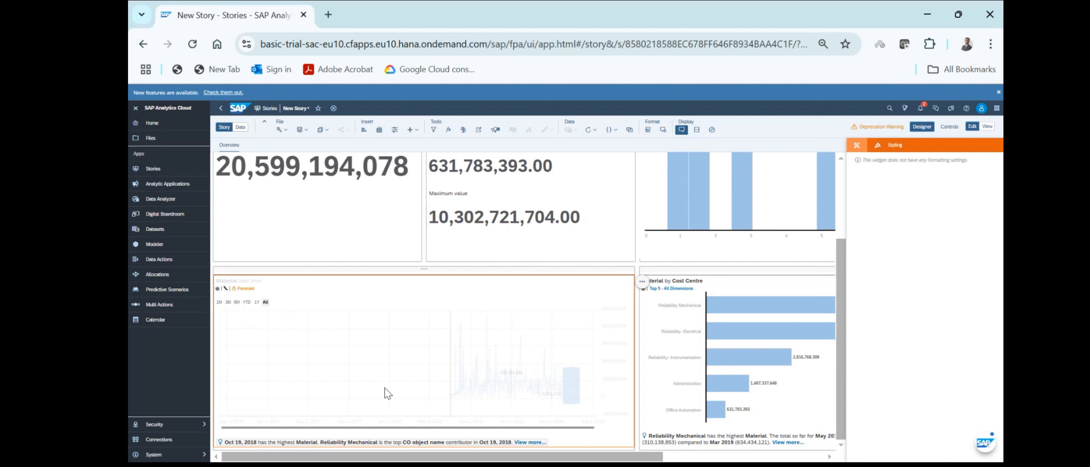
{"action": "triple_click", "coordinate": [306, 441]}
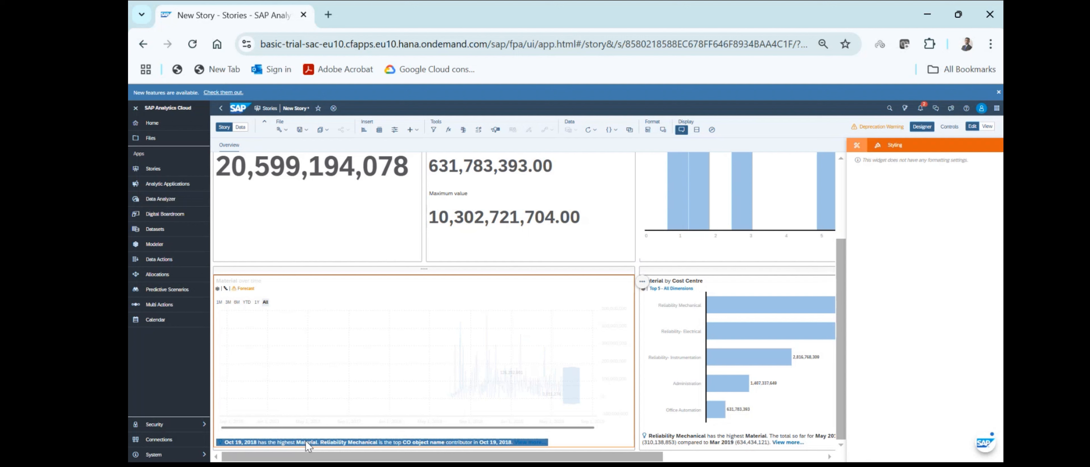
Step: Select the generated insight text of the Material by Cost Centre chart and view its full Smart Insights for Reliability Mechanical
{"action": "scroll", "coordinate": [719, 385], "scroll_direction": "right", "scroll_amount": 5}
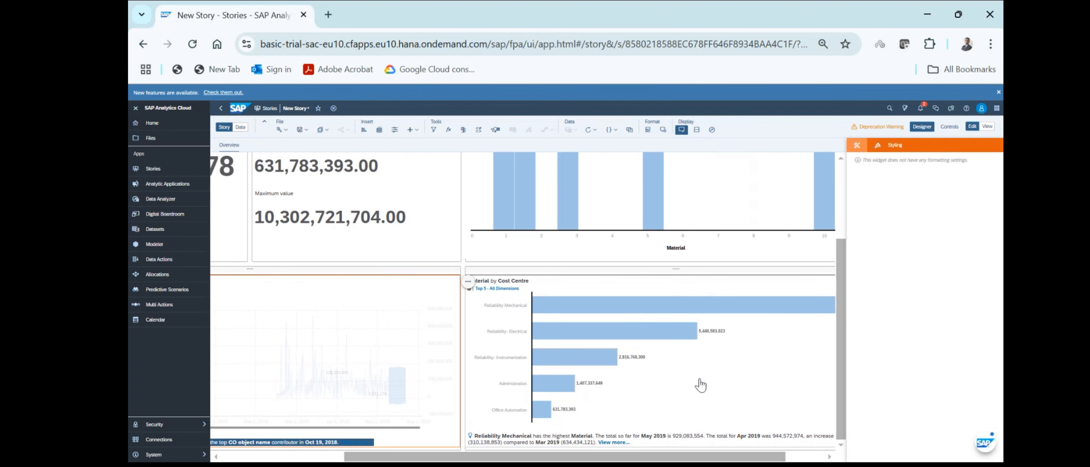
{"action": "left_click", "coordinate": [567, 290]}
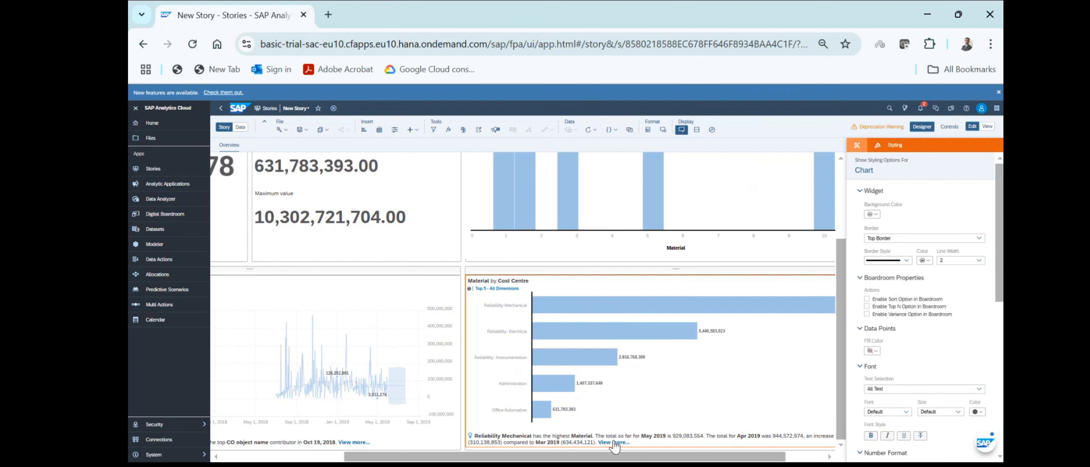
{"action": "scroll", "coordinate": [659, 411], "scroll_direction": "right", "scroll_amount": 3}
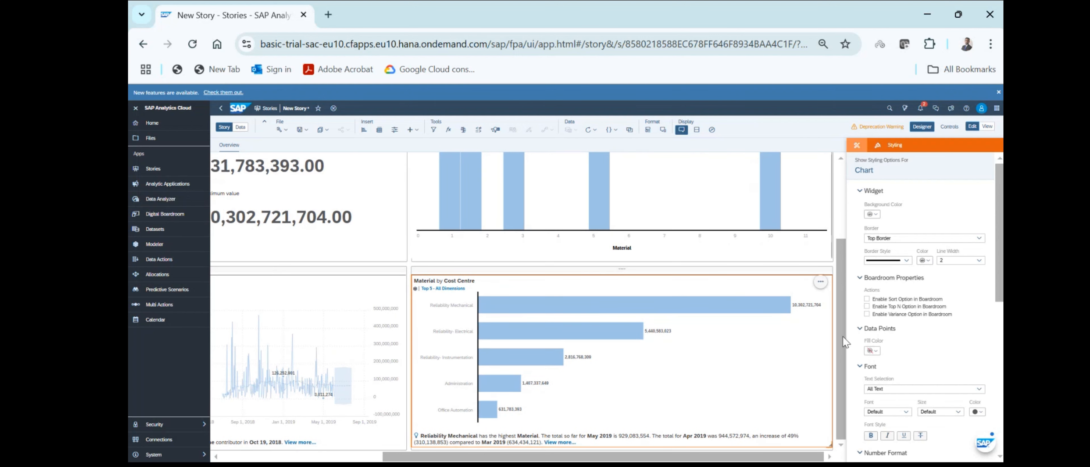
{"action": "left_click", "coordinate": [820, 281]}
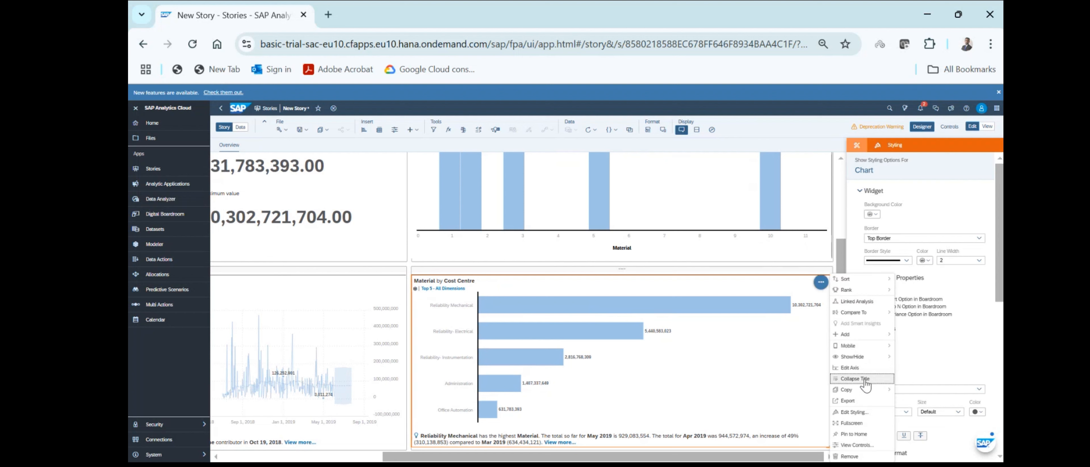
{"action": "left_click", "coordinate": [509, 441]}
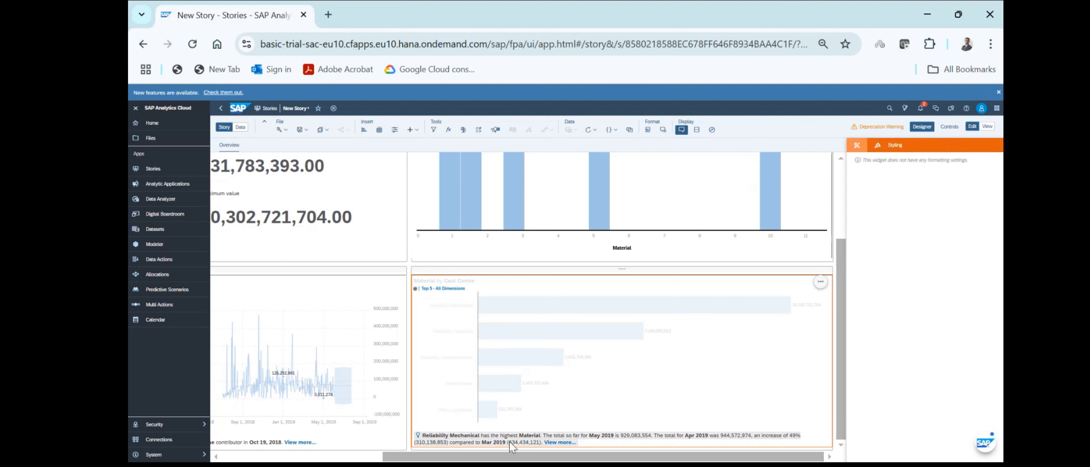
{"action": "left_click", "coordinate": [560, 442]}
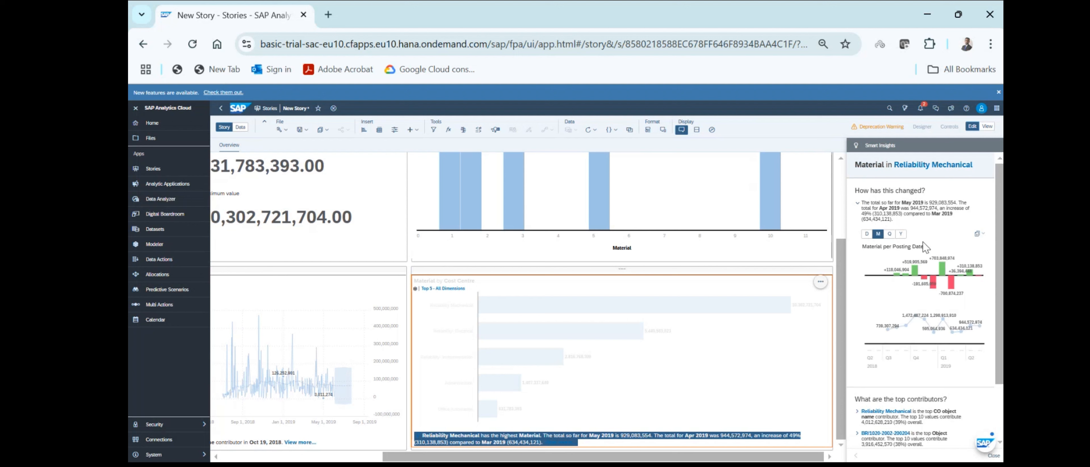
Step: Examine the January 2019 variance in the Material per Posting Date insight chart and check the chart's copy options
{"action": "mouse_move", "coordinate": [918, 286]}
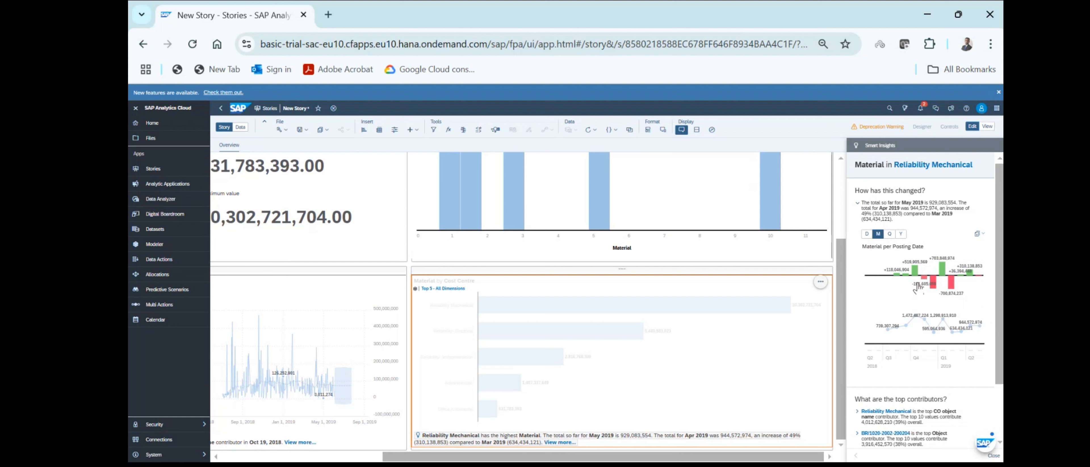
{"action": "mouse_move", "coordinate": [947, 266]}
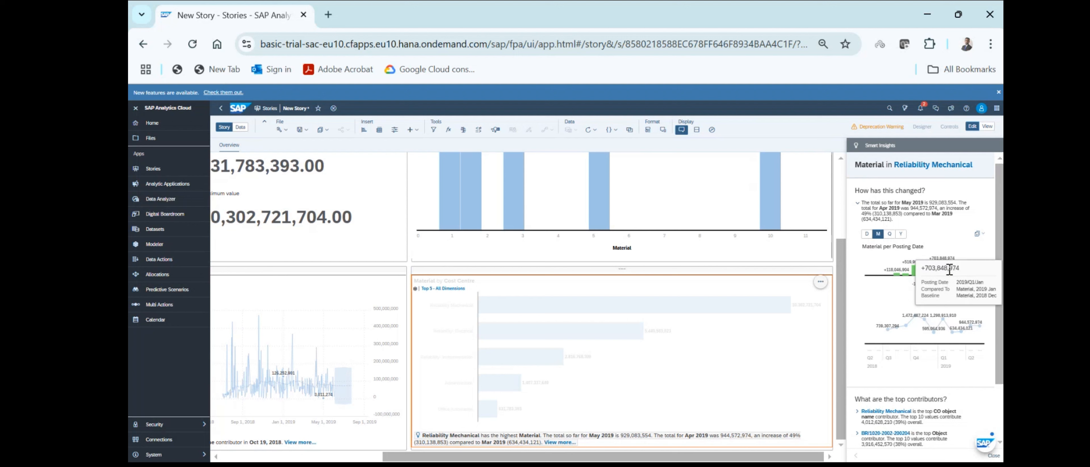
{"action": "left_click", "coordinate": [977, 234]}
{"action": "left_click", "coordinate": [966, 245]}
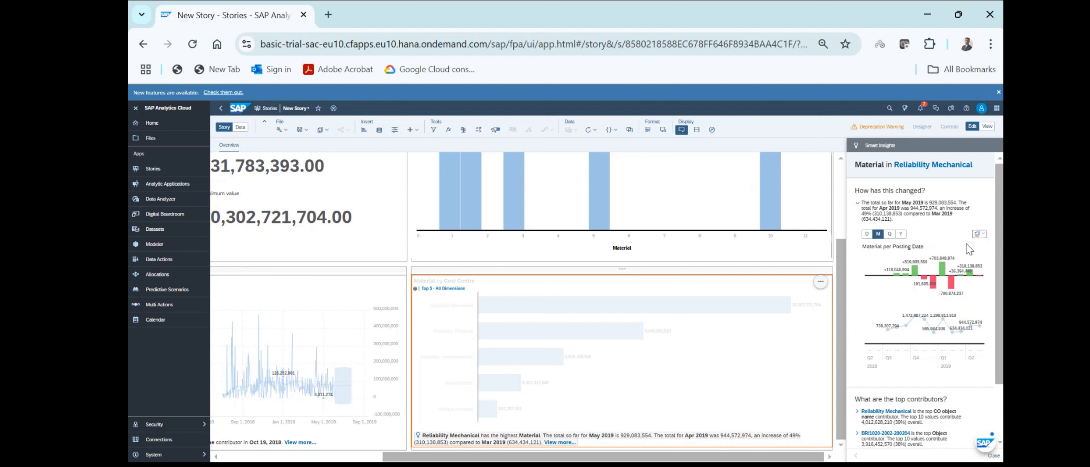